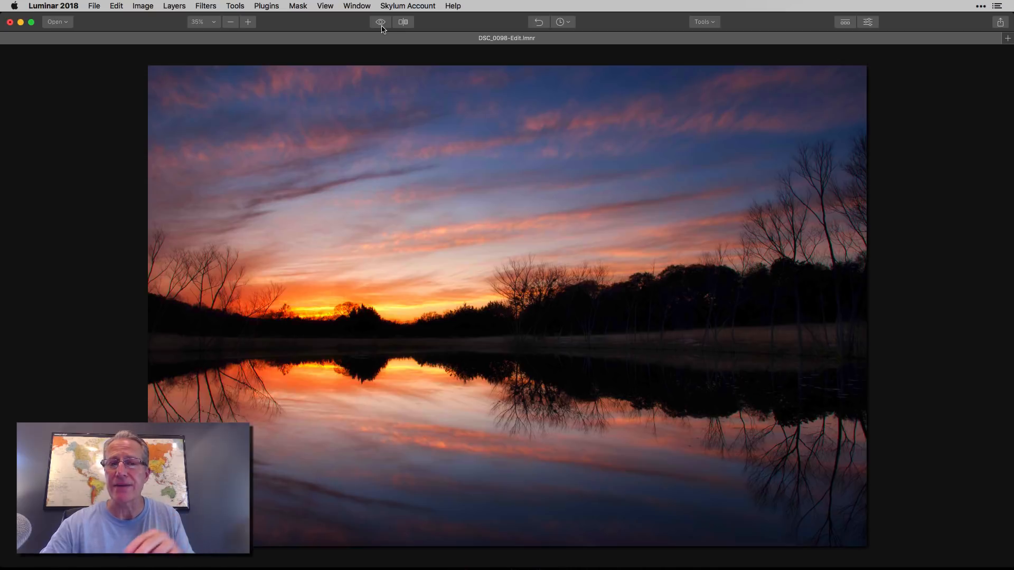
# Compare the edited sunset photo with its original and look through the list of filters used on it
pyautogui.click(380, 22)
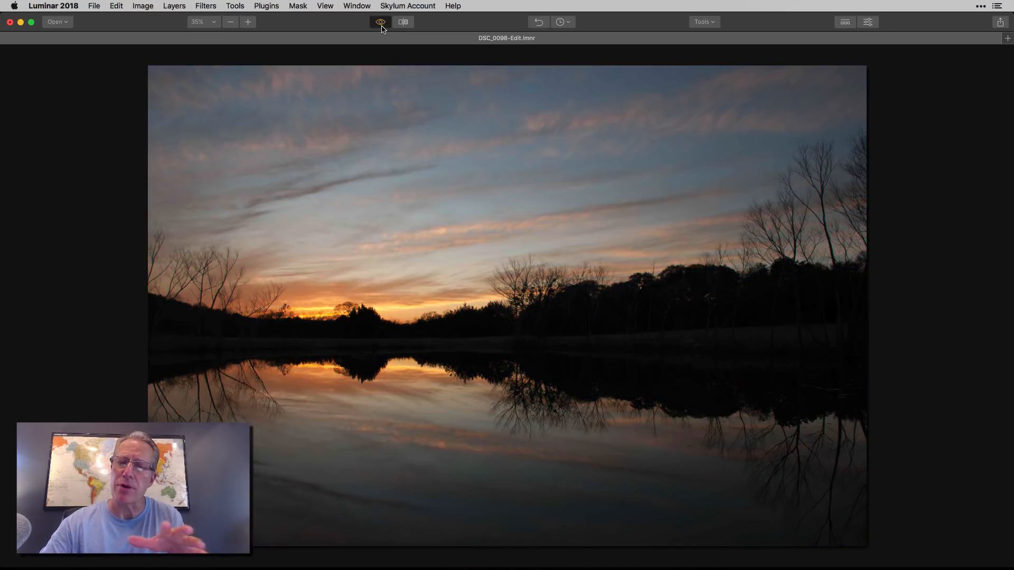
pyautogui.click(381, 22)
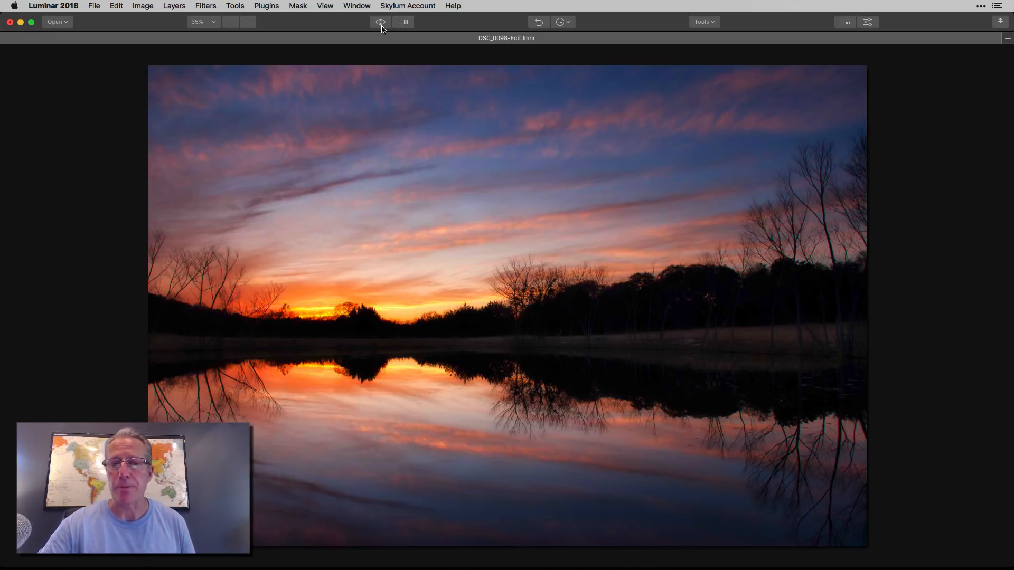
pyautogui.click(868, 22)
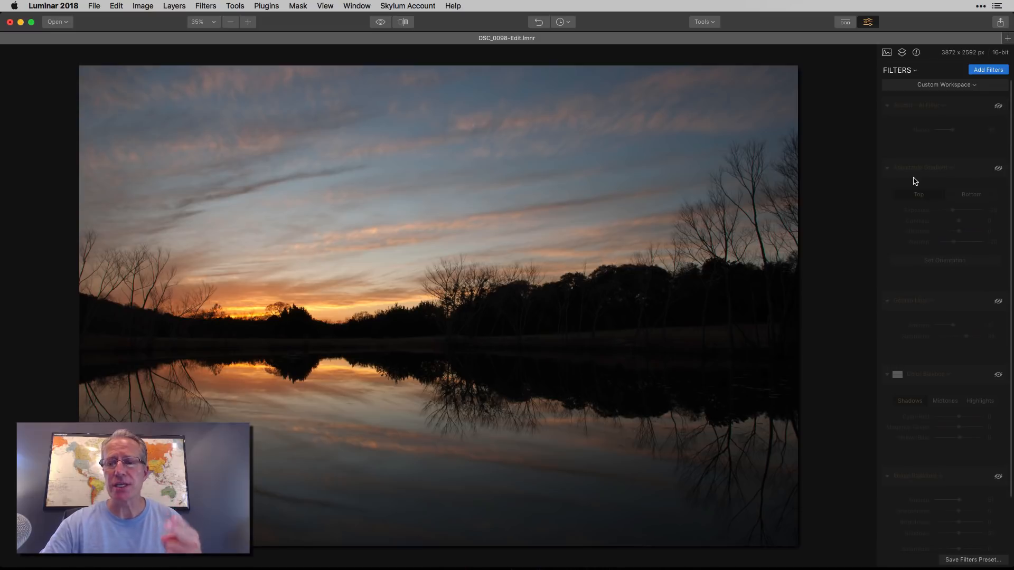
pyautogui.scroll(-1, 916, 296)
pyautogui.scroll(-5, 916, 296)
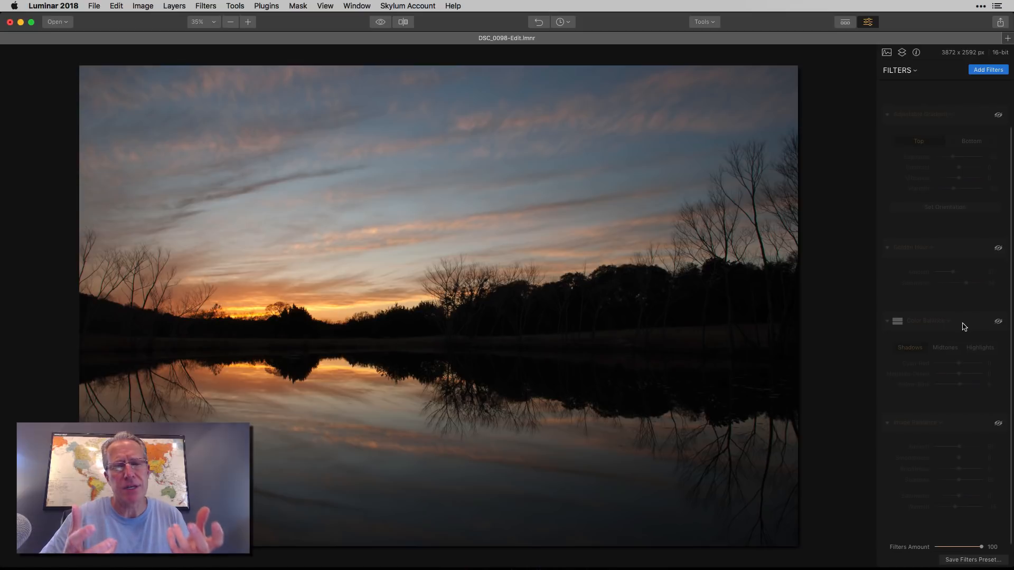
pyautogui.scroll(5, 964, 326)
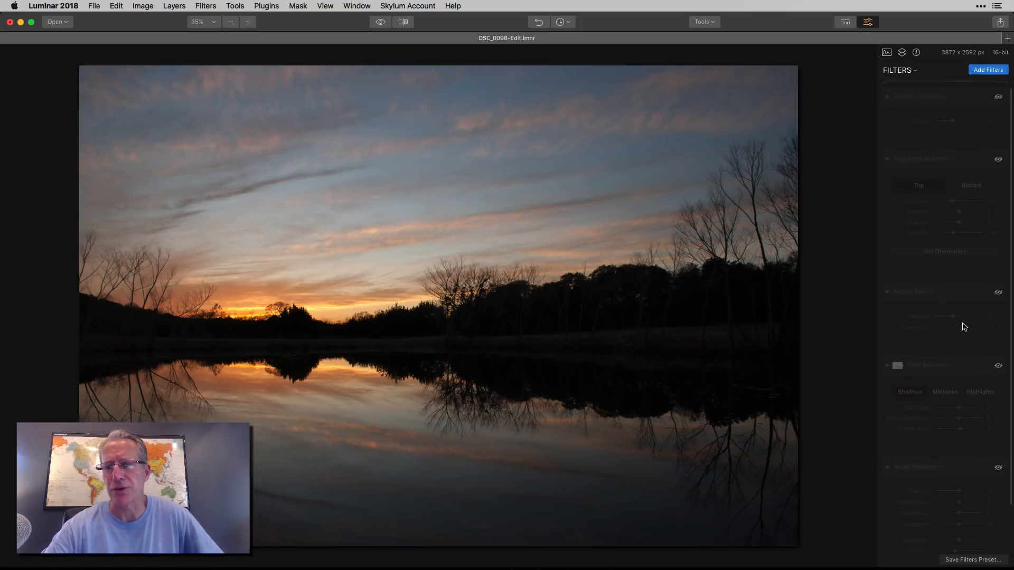
# Enable the Accent - AI Filter, compare the photo with and without it, and test Boost at 100 before setting it to 36
pyautogui.click(997, 107)
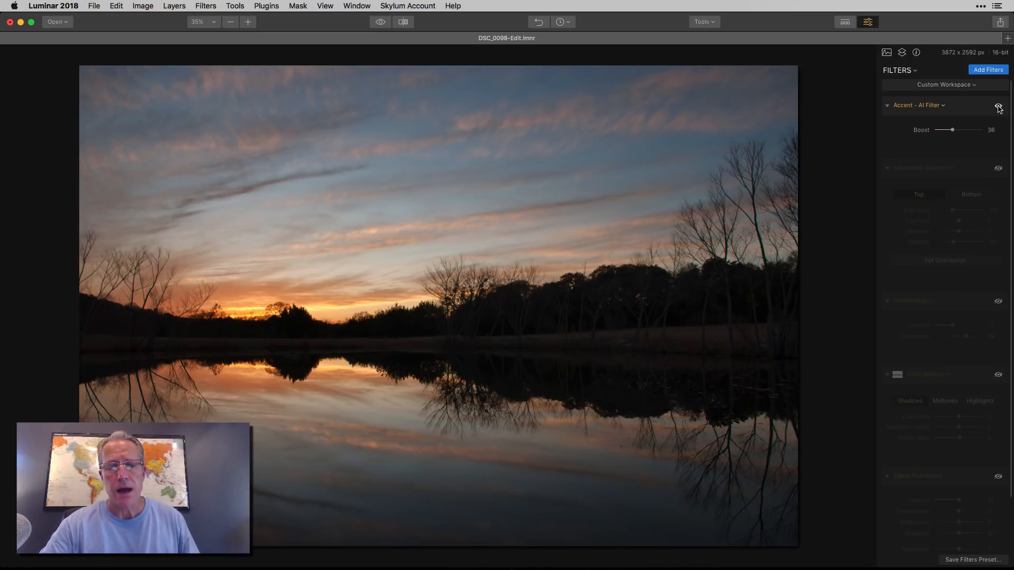
pyautogui.click(998, 107)
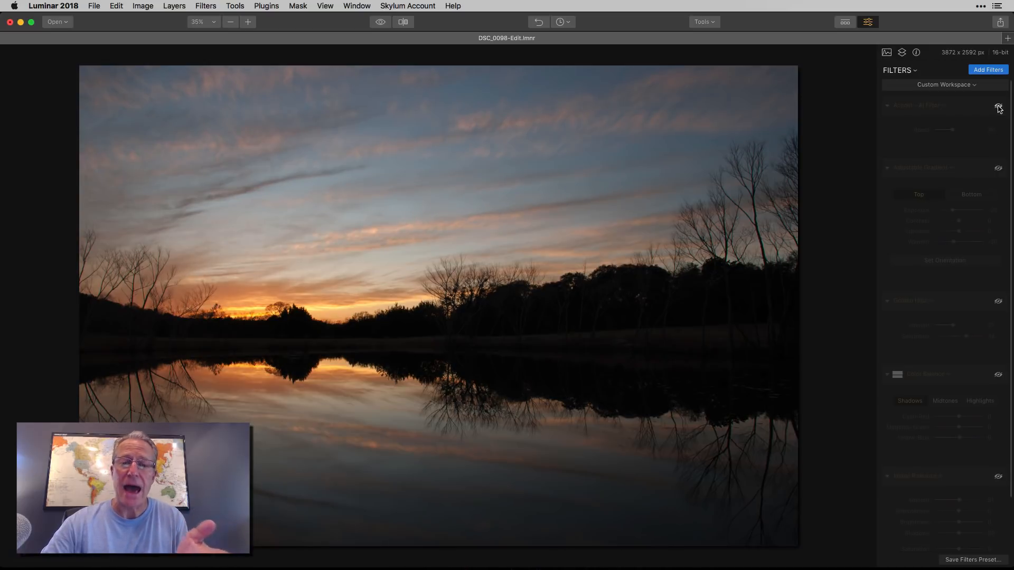
pyautogui.click(998, 107)
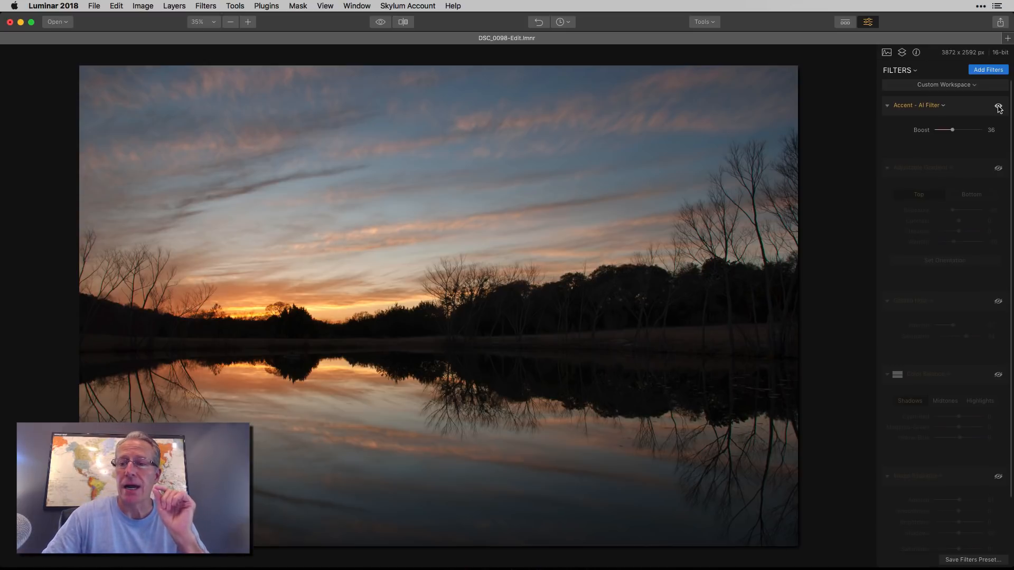
pyautogui.moveTo(952, 129); pyautogui.dragTo(999, 138)
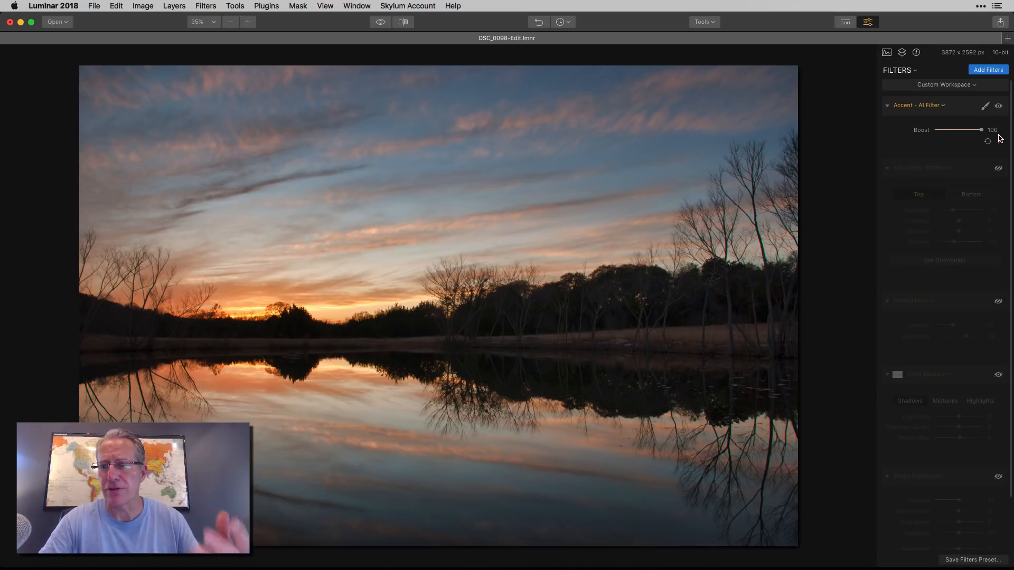
pyautogui.moveTo(981, 130); pyautogui.dragTo(955, 135)
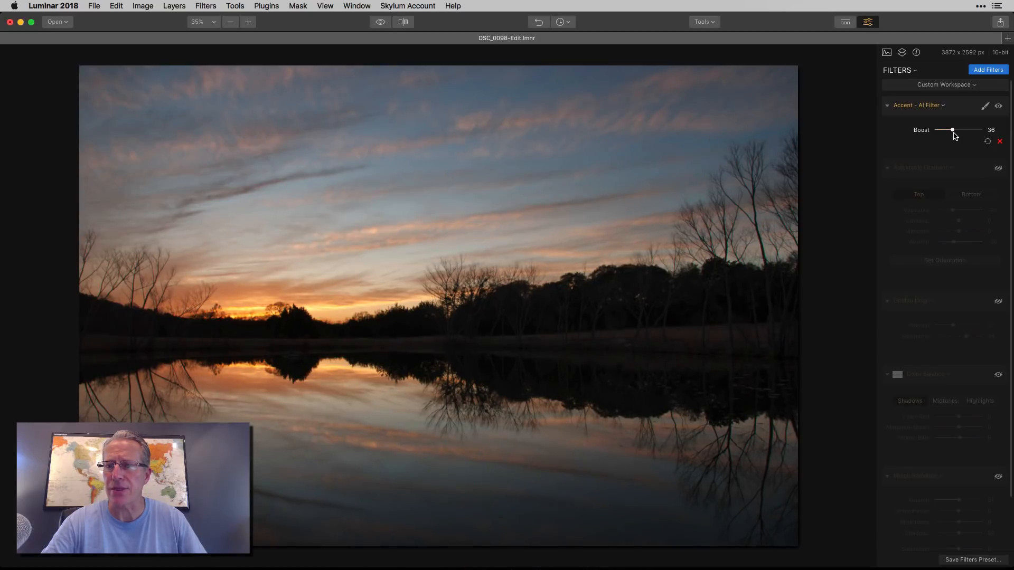
# Enable the Adjustable Gradient filter and compare the photo with and without it
pyautogui.click(998, 170)
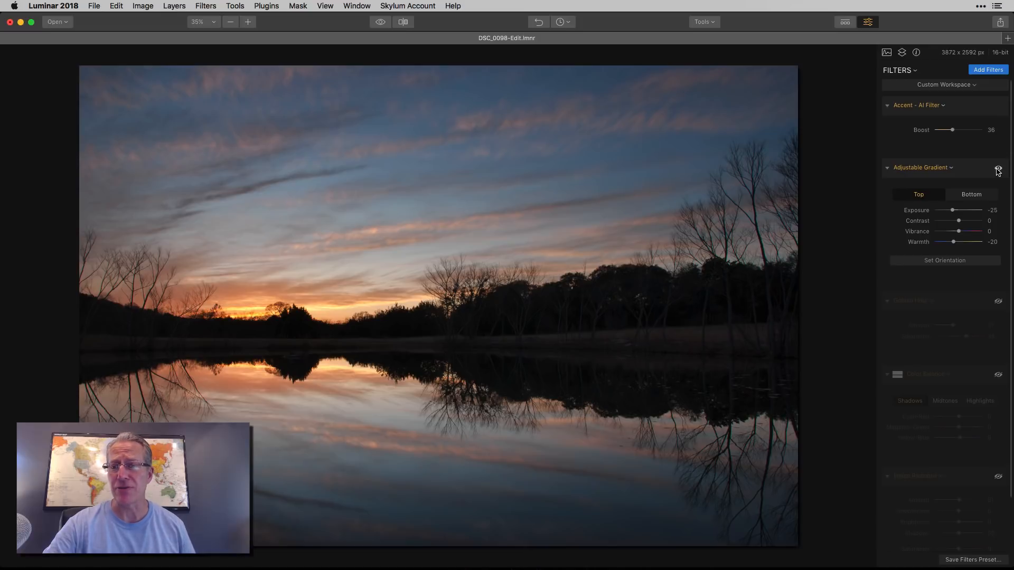
pyautogui.click(998, 170)
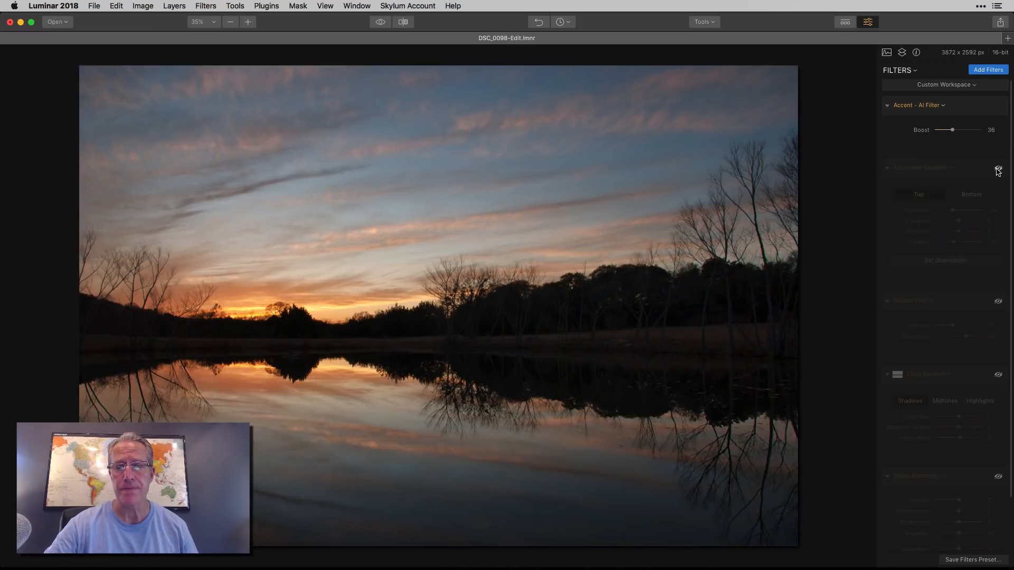
pyautogui.click(997, 170)
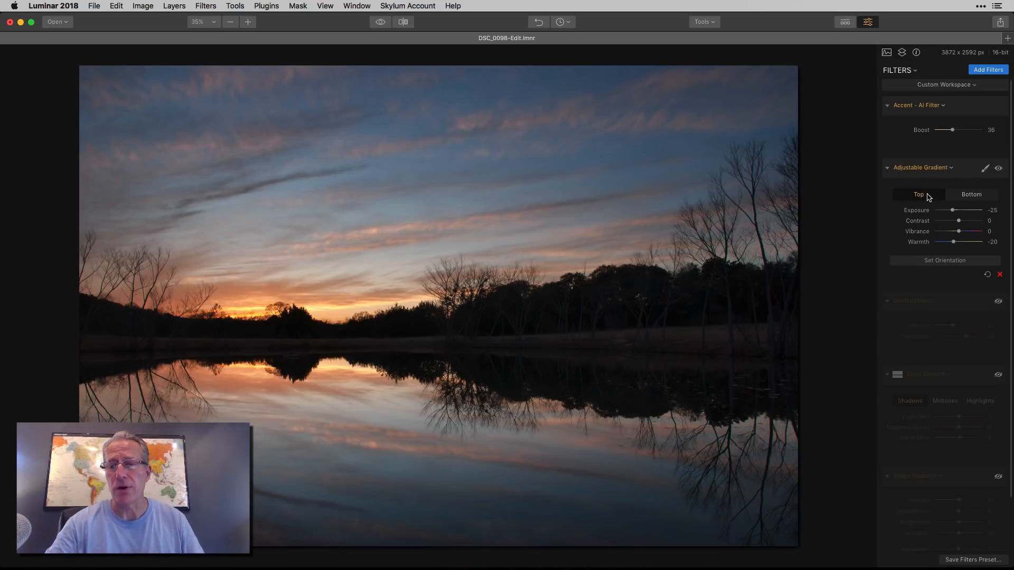
# Move the Adjustable Gradient's transition line down from the treeline toward the far shore, keeping it horizontal
pyautogui.click(940, 261)
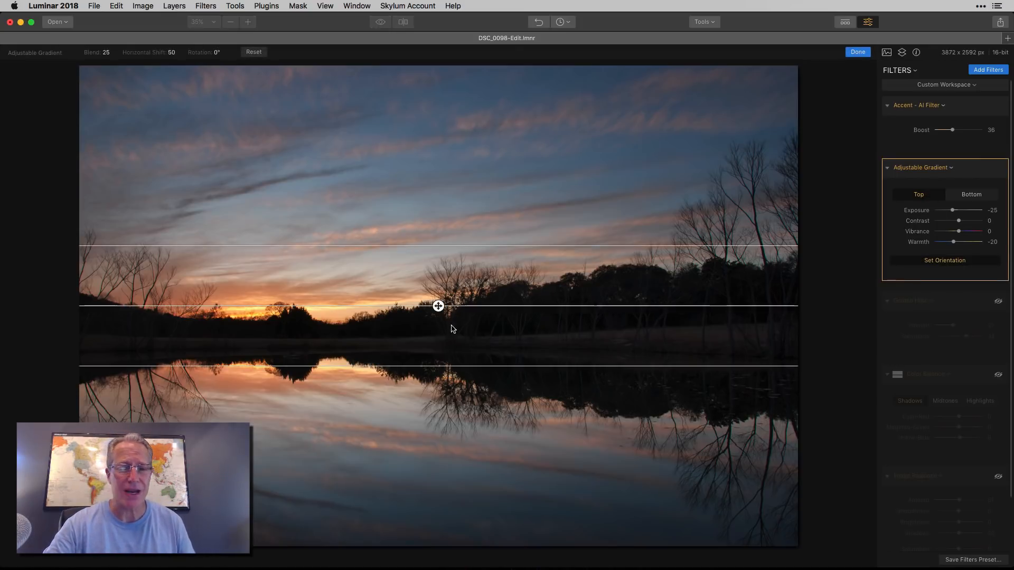
pyautogui.moveTo(438, 305); pyautogui.dragTo(438, 333)
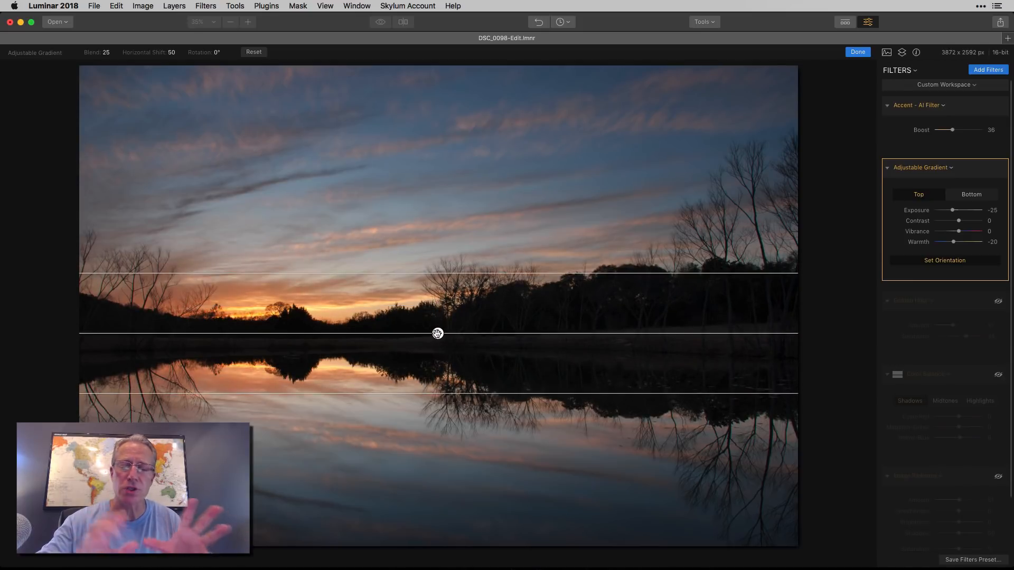
pyautogui.click(858, 53)
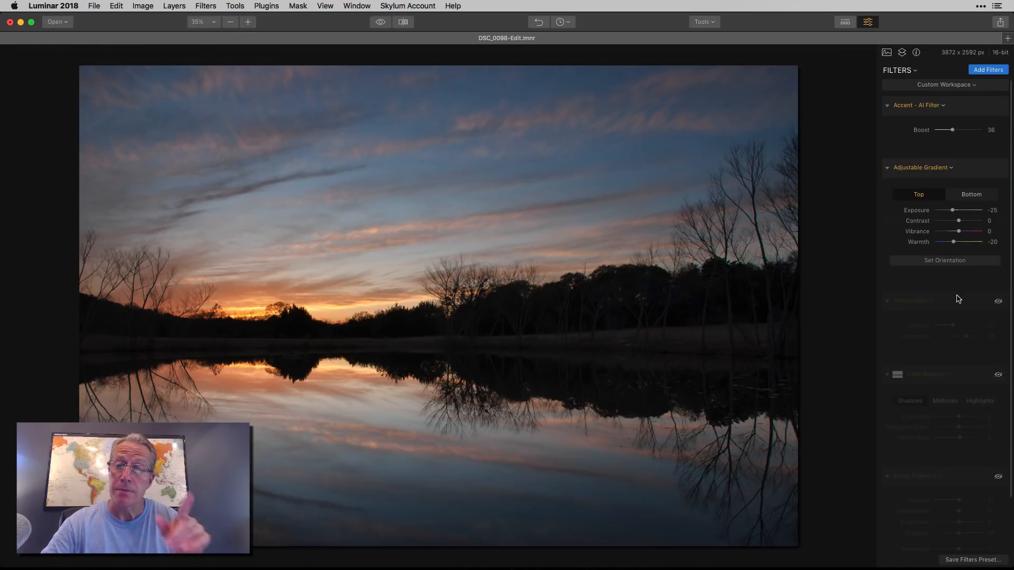
# Refine the gradient's orientation by lowering its center to the shoreline, narrowing the blend to about 21 and adjusting the rotation
pyautogui.click(945, 260)
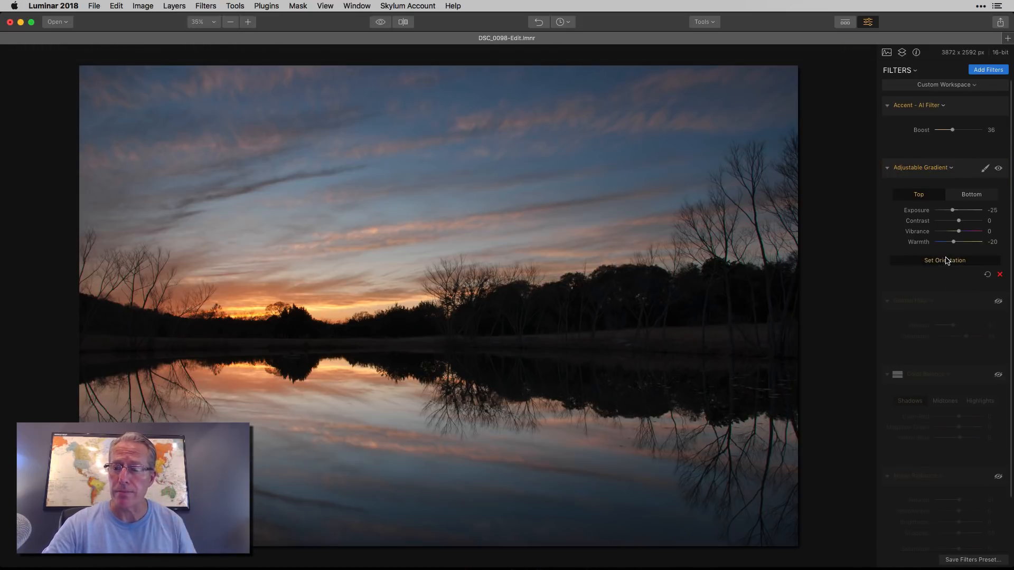
pyautogui.moveTo(615, 333)
pyautogui.mouseDown()
pyautogui.moveTo(609, 279)
pyautogui.moveTo(627, 312)
pyautogui.moveTo(617, 334)
pyautogui.mouseUp()
pyautogui.moveTo(597, 274)
pyautogui.mouseDown()
pyautogui.moveTo(597, 188)
pyautogui.moveTo(595, 294)
pyautogui.mouseUp()
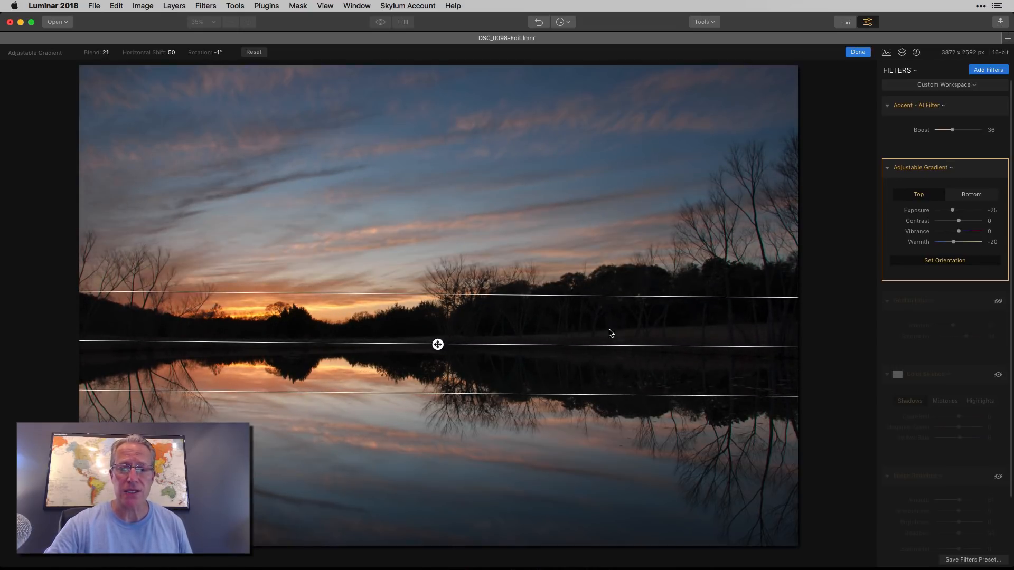
pyautogui.moveTo(616, 345); pyautogui.dragTo(615, 344)
pyautogui.click(857, 52)
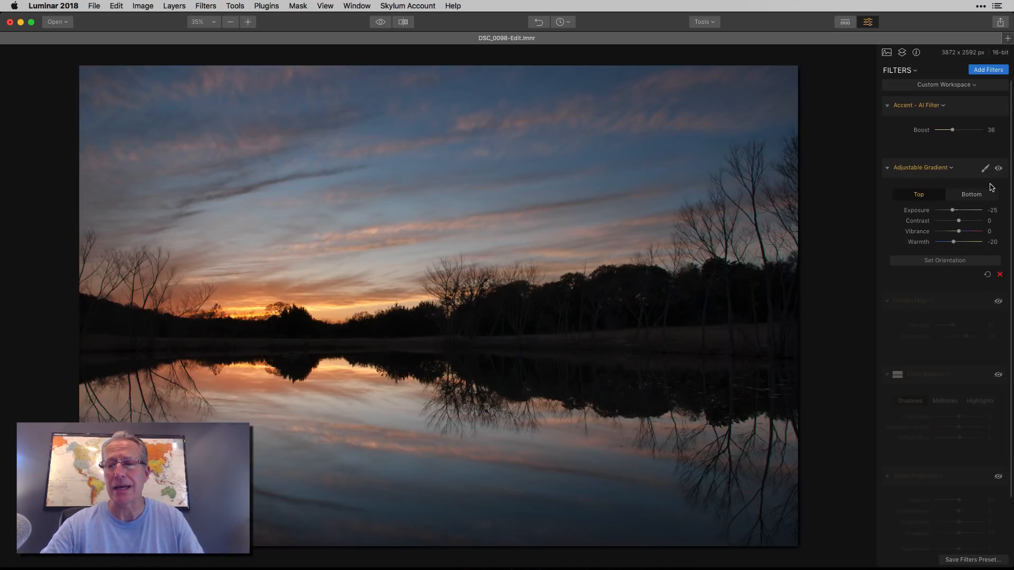
# Examine the Adjustable Gradient's Bottom settings and compare the photo with the filter off and on
pyautogui.click(999, 169)
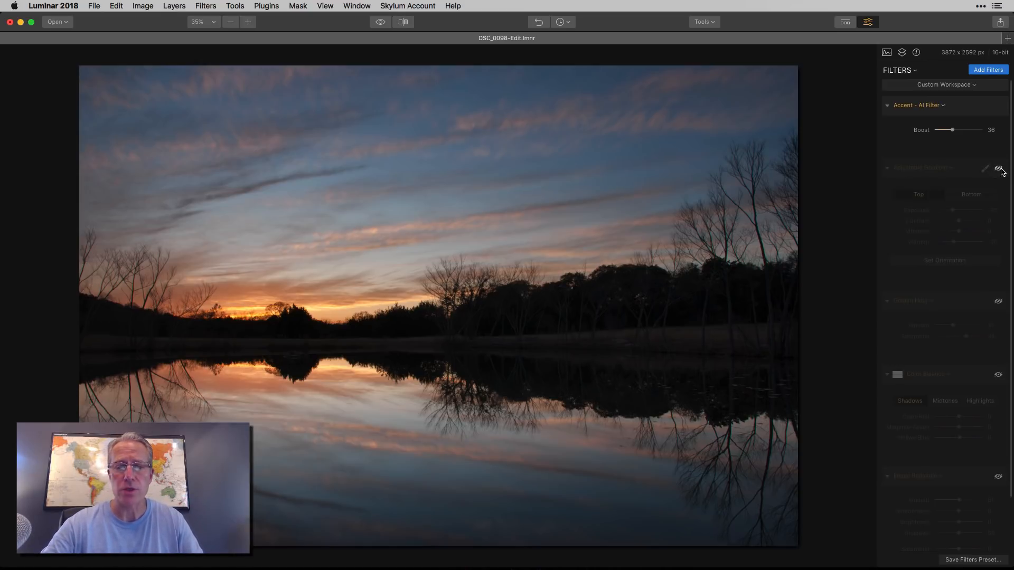
pyautogui.click(1001, 170)
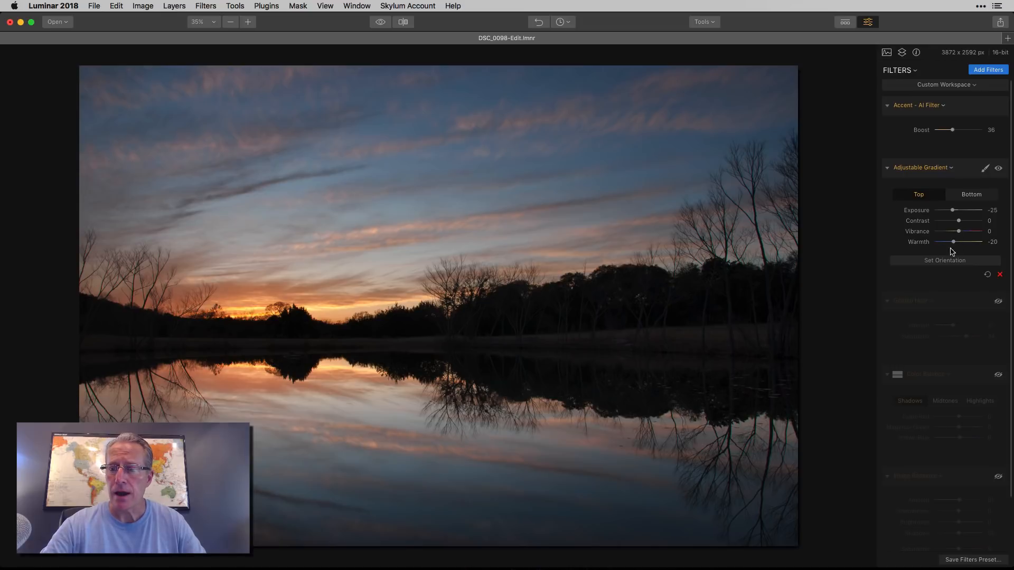
pyautogui.click(969, 199)
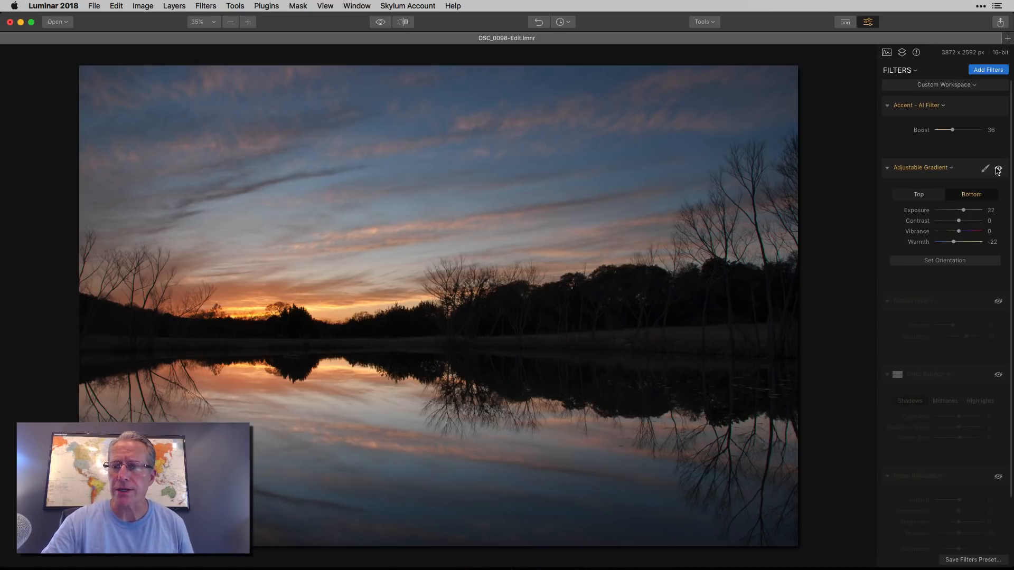
pyautogui.click(998, 169)
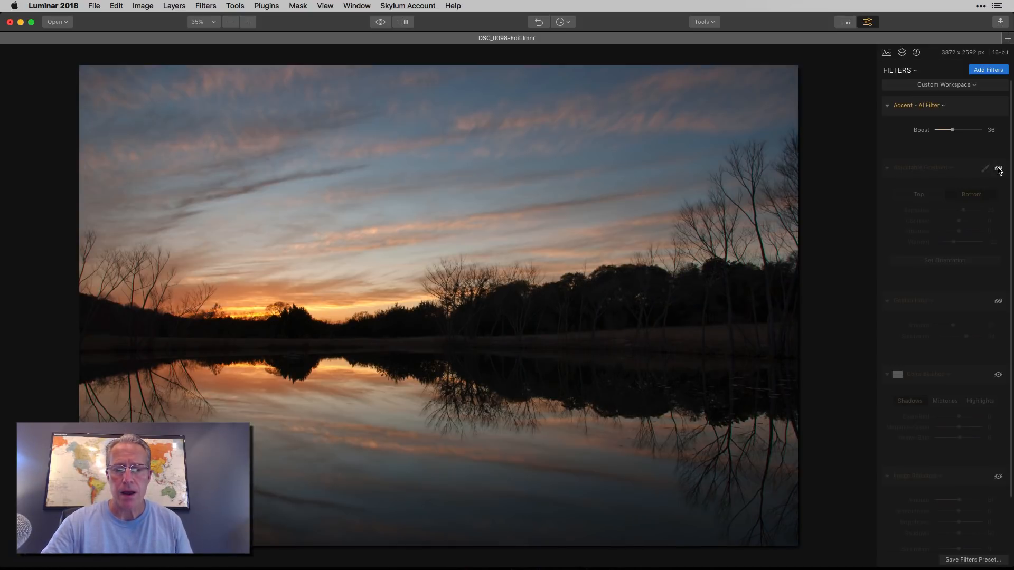
pyautogui.click(999, 169)
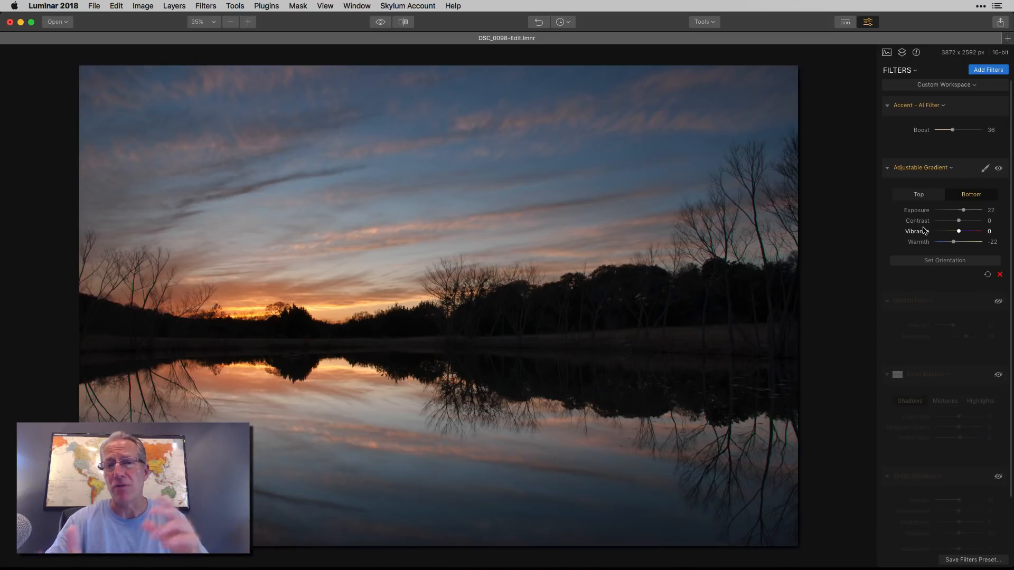
pyautogui.click(998, 169)
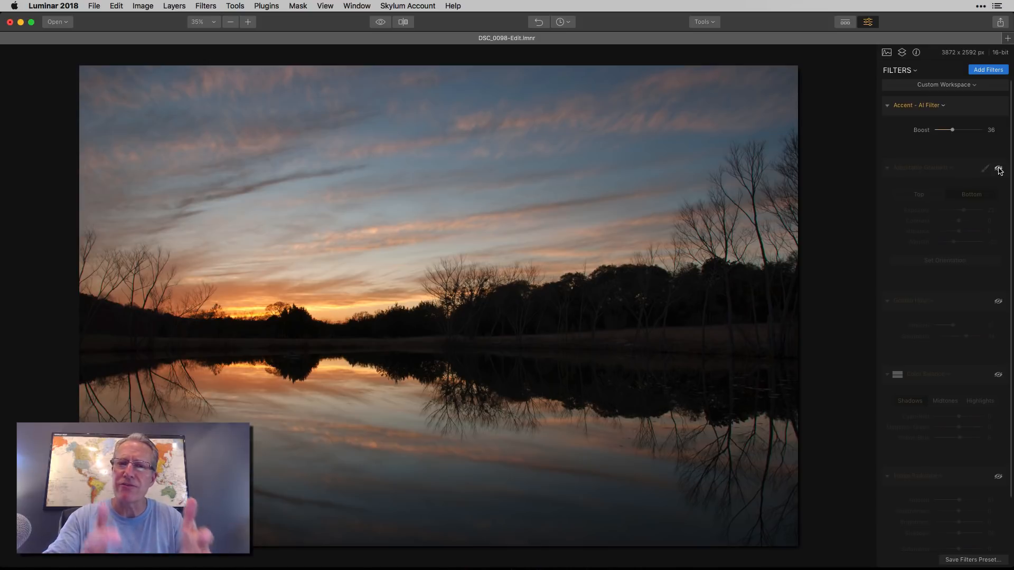
pyautogui.click(999, 169)
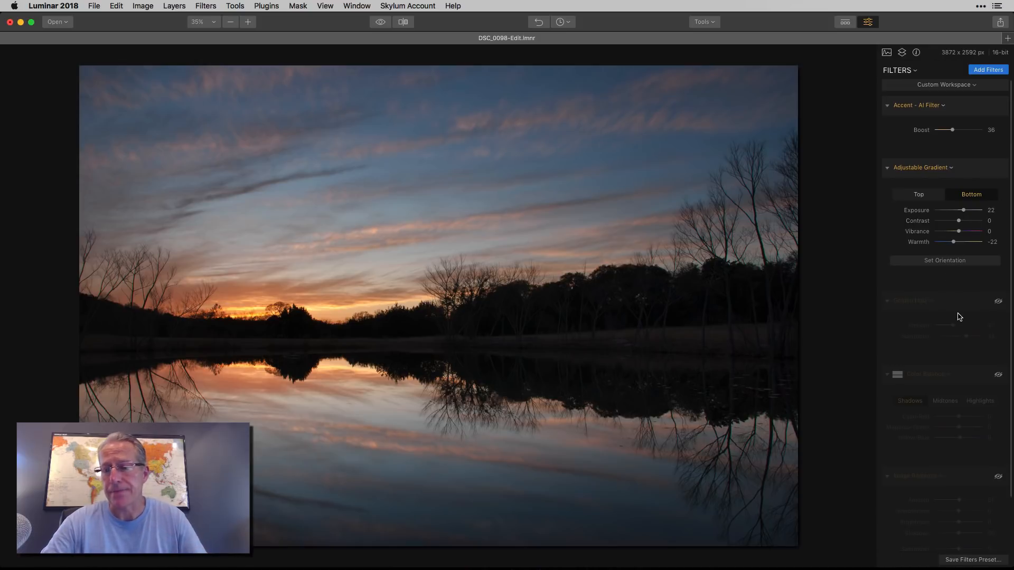
# Enable the Golden Hour filter and compare the photo with and without its warm glow
pyautogui.scroll(-2, 957, 316)
pyautogui.click(999, 280)
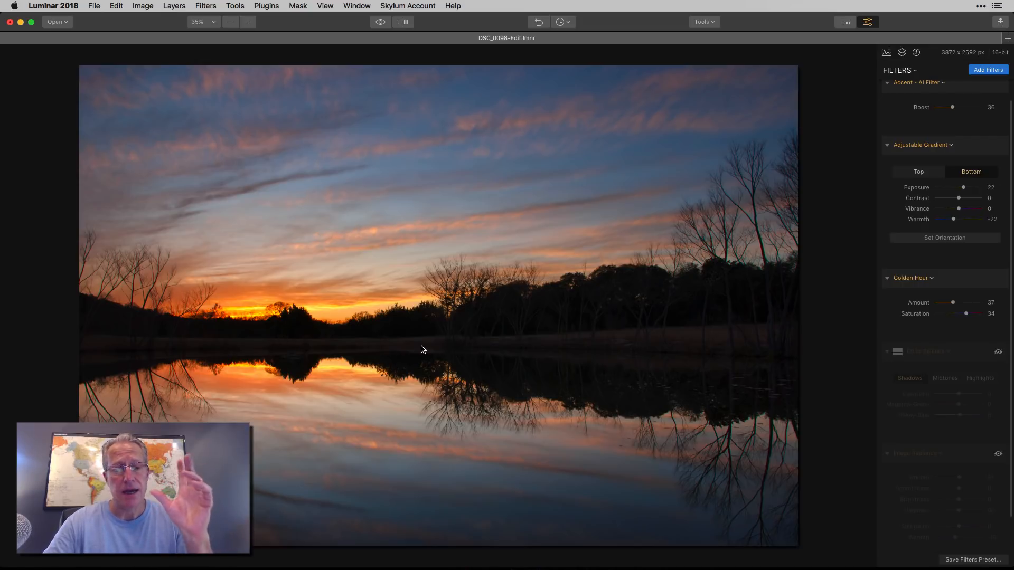
pyautogui.moveTo(995, 283)
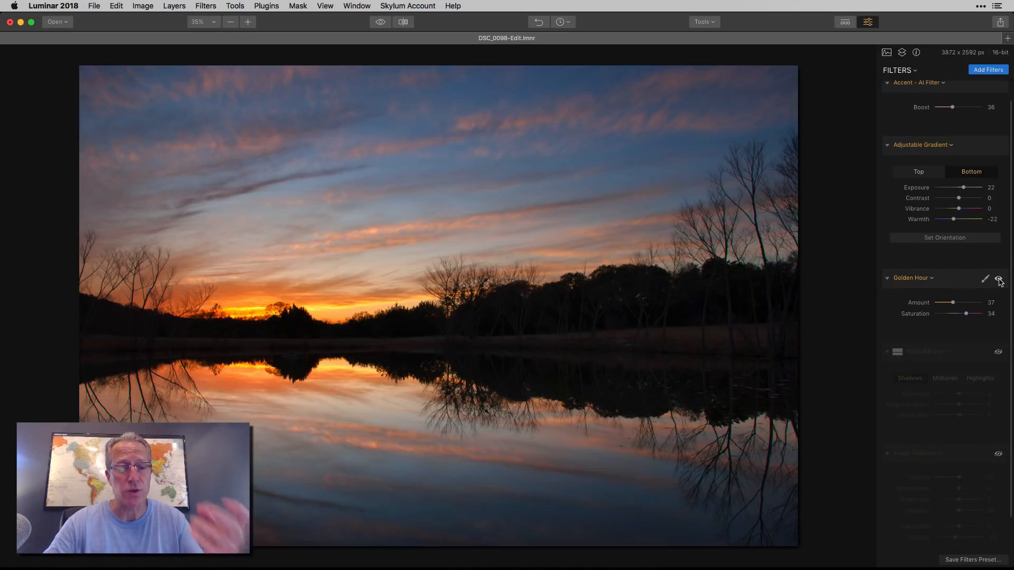
pyautogui.click(998, 280)
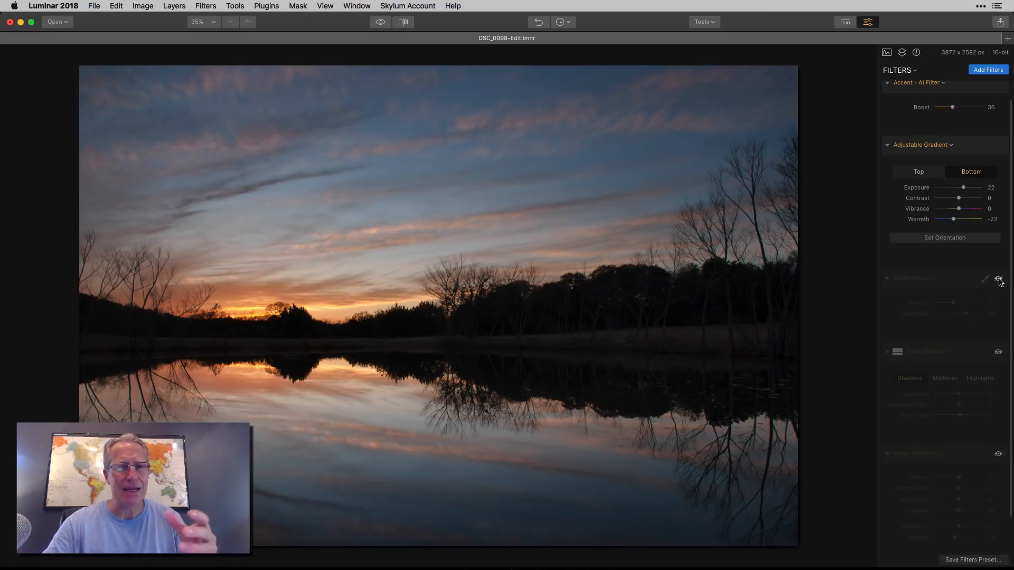
pyautogui.click(999, 279)
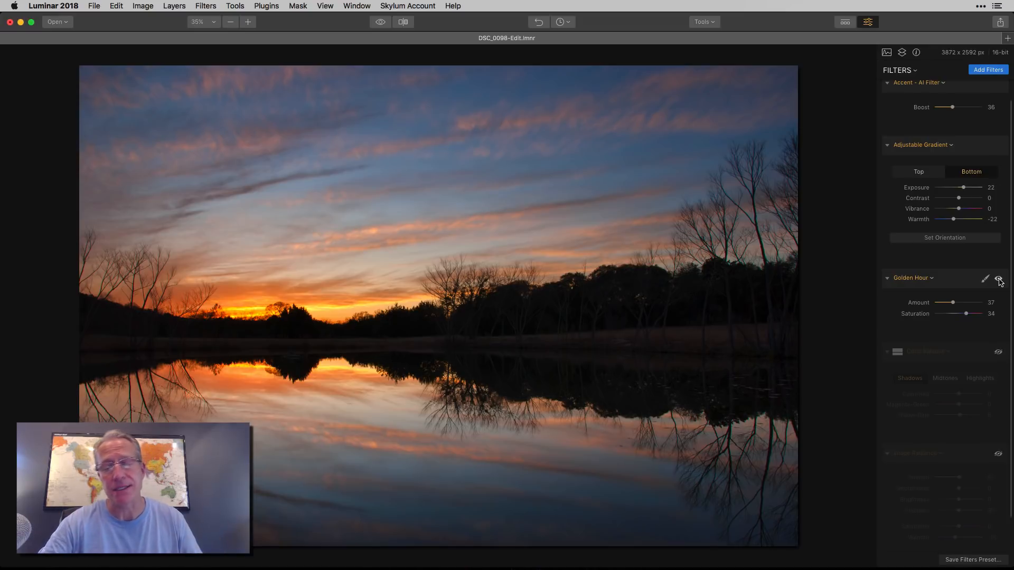
# Enable the Color Balance filter, compare the photo with and without it, and show its Midtones settings
pyautogui.scroll(-2, 981, 388)
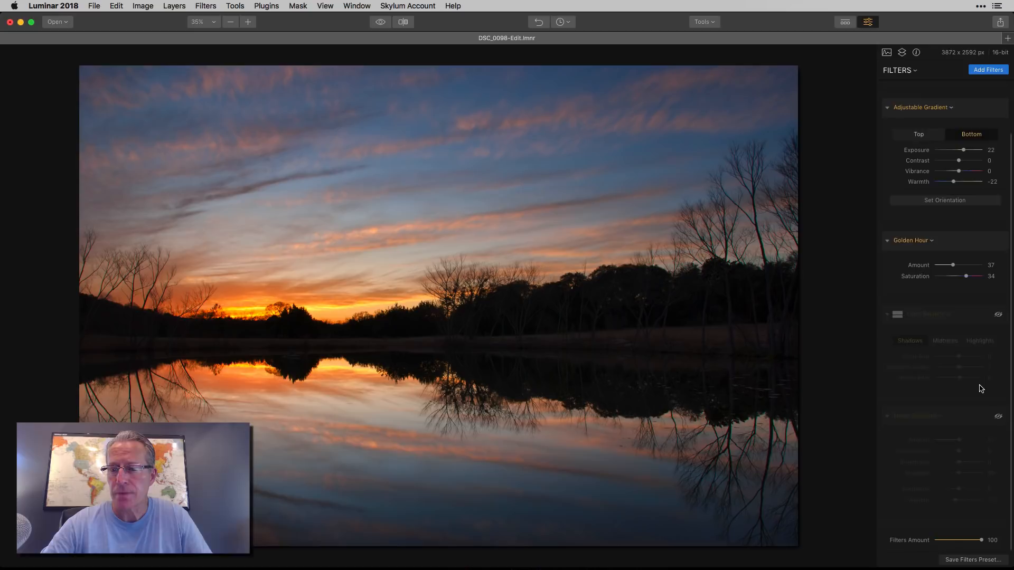
pyautogui.click(998, 316)
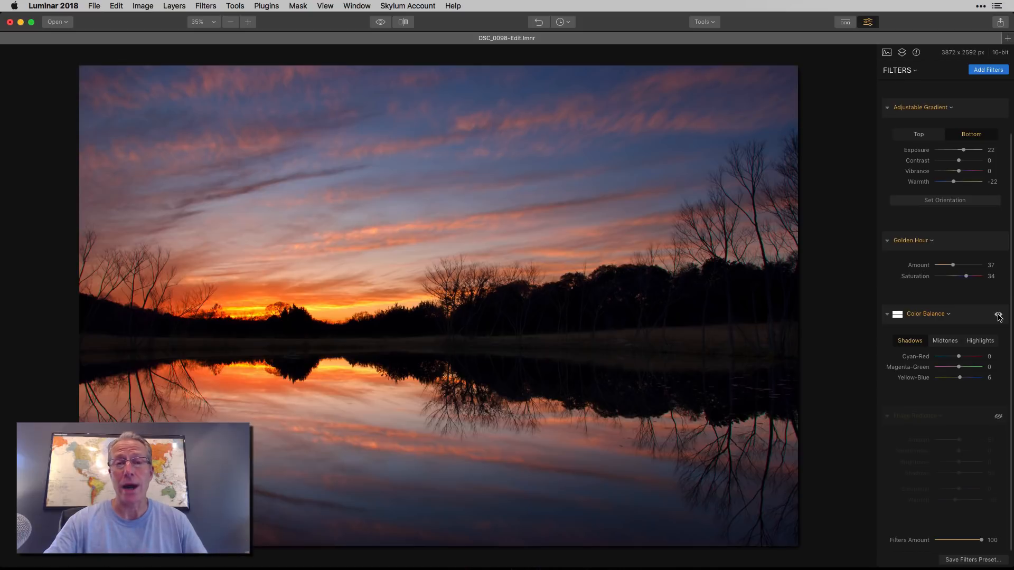
pyautogui.click(998, 316)
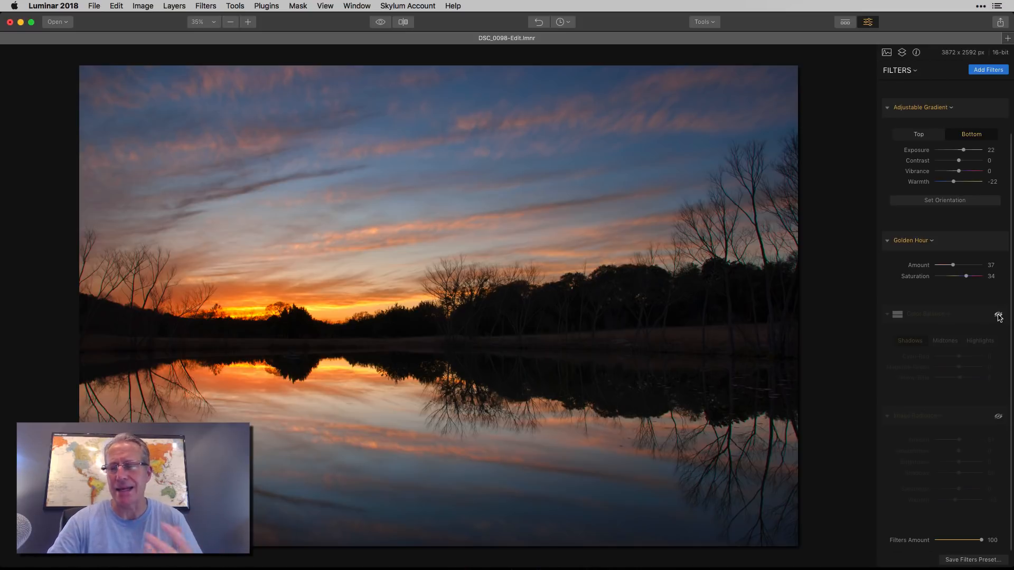
pyautogui.click(998, 316)
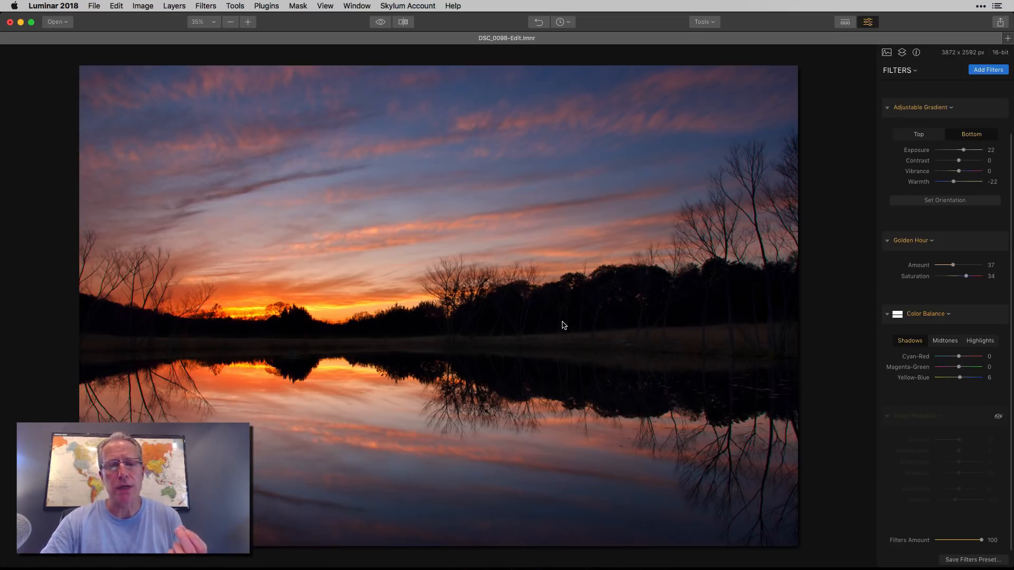
pyautogui.click(945, 342)
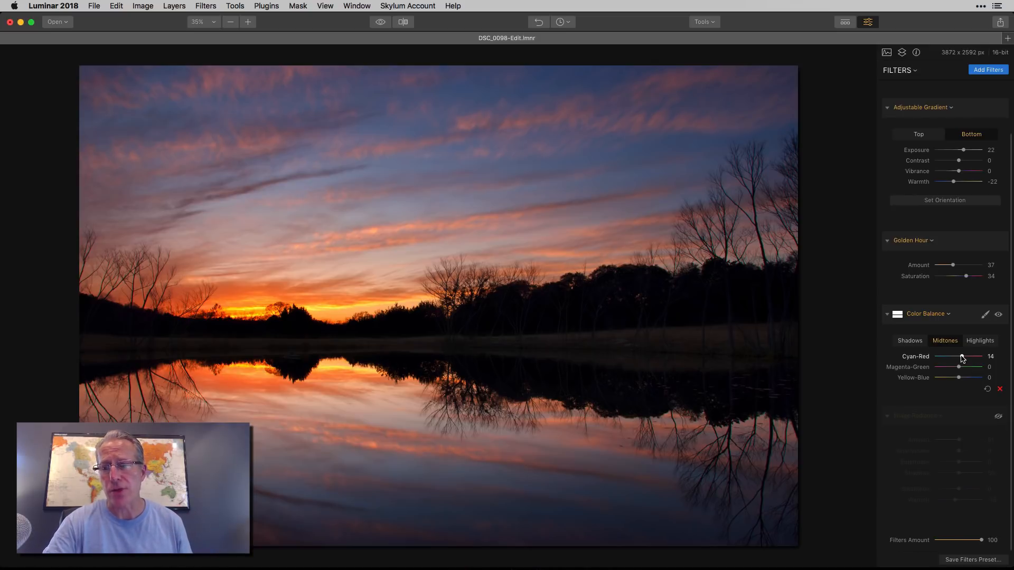
# Show the Color Balance filter's Highlights settings and compare the photo with the filter off and on
pyautogui.click(978, 342)
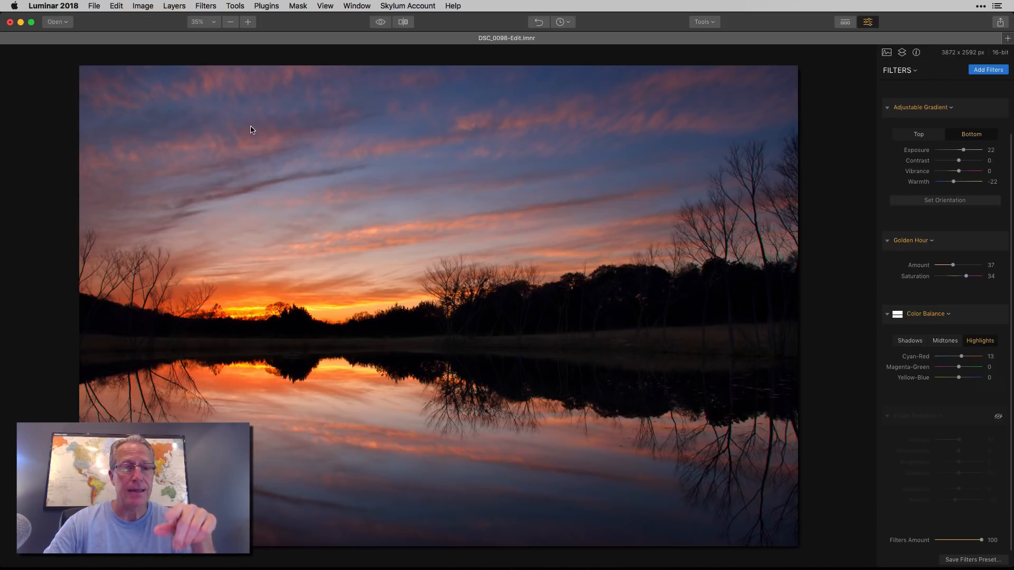
pyautogui.click(998, 315)
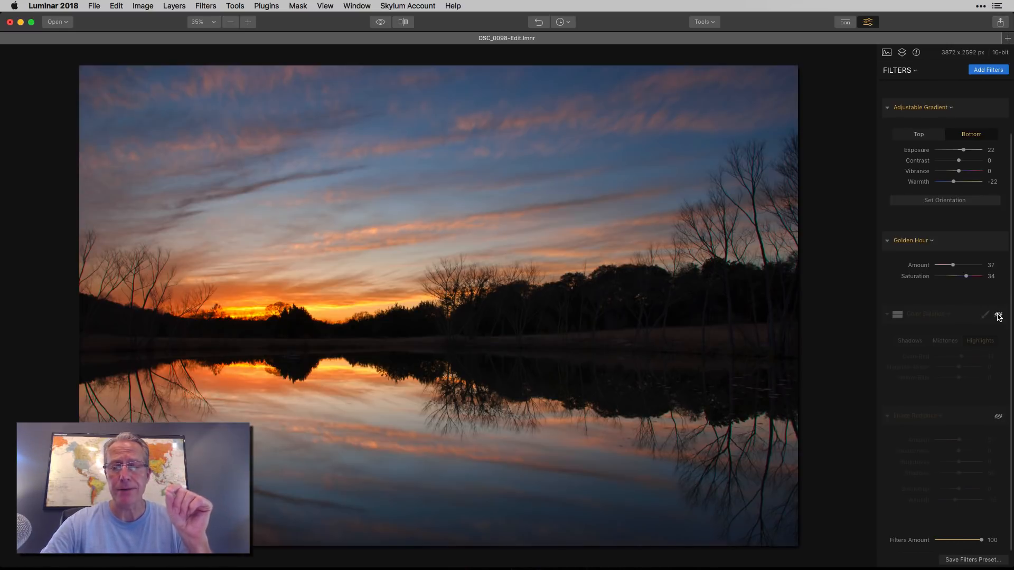
pyautogui.click(998, 316)
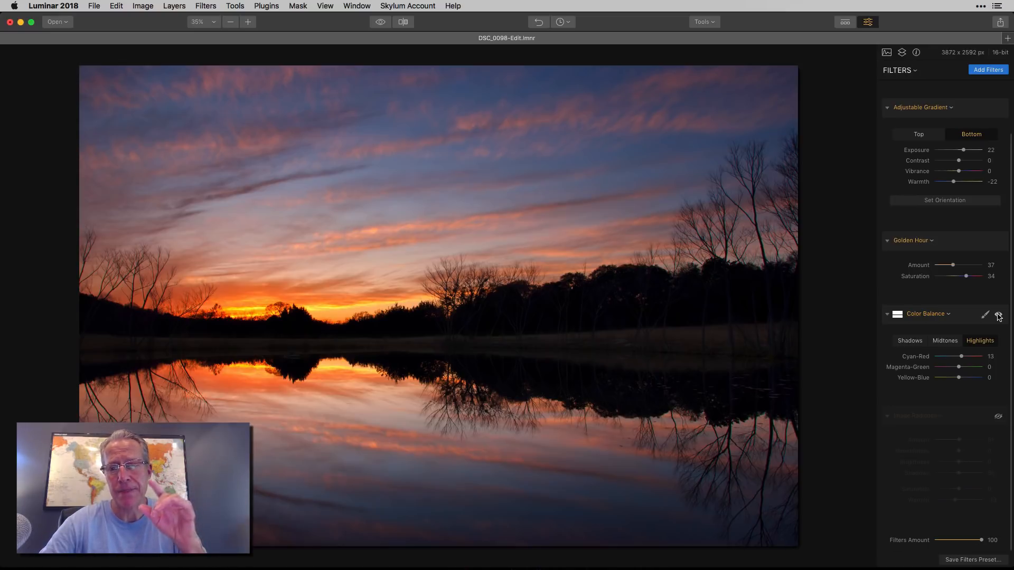
# Check the photo's camera information and compare the current edit with the original image
pyautogui.click(916, 53)
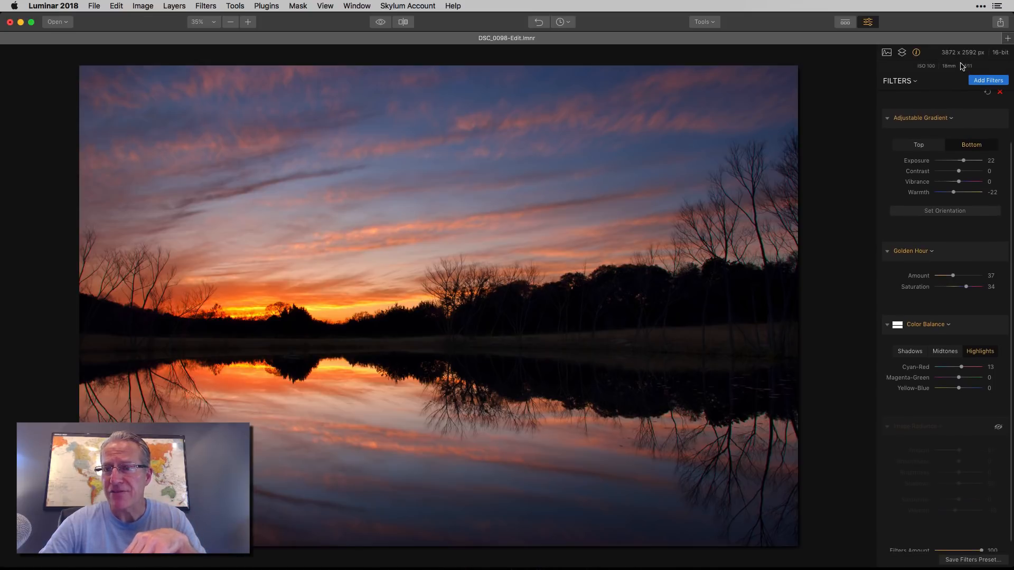
pyautogui.click(917, 54)
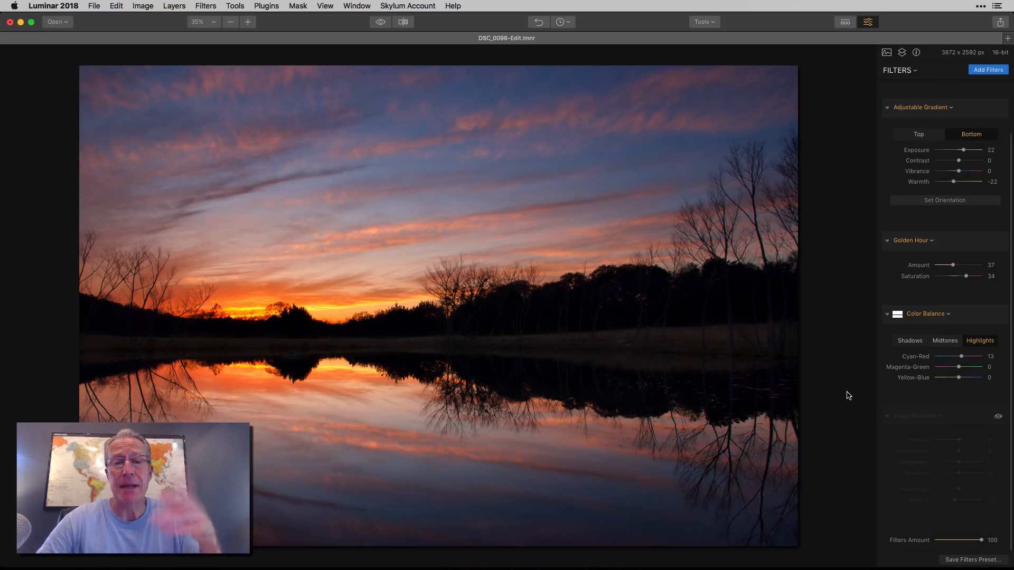
pyautogui.click(380, 23)
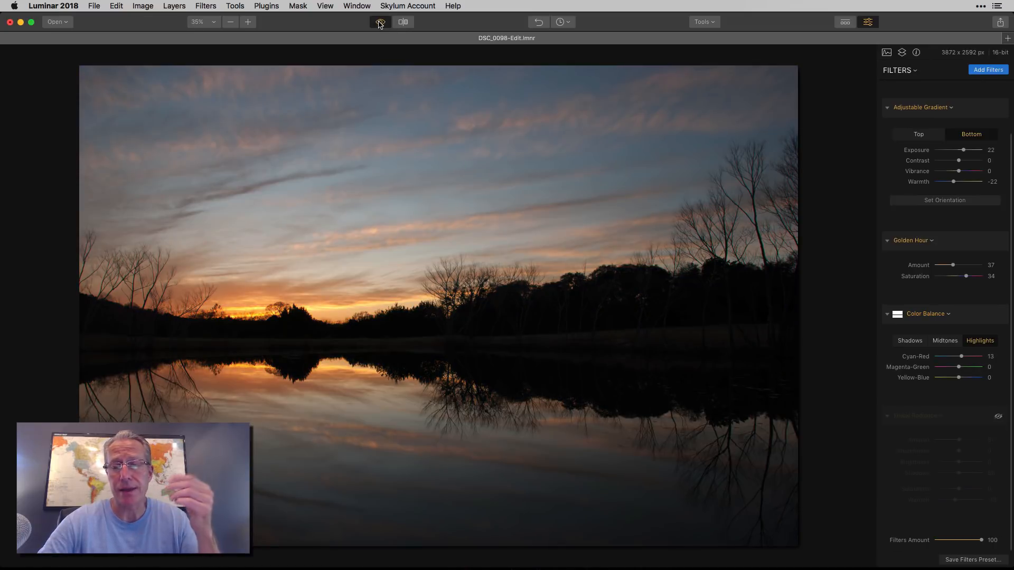
pyautogui.click(381, 23)
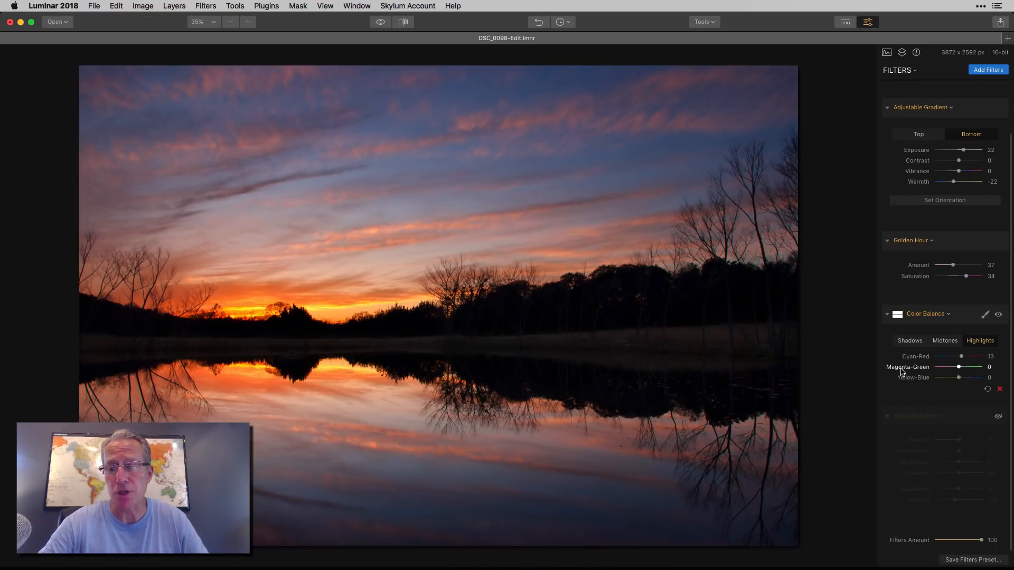
# Examine the Color Balance filter's brush mask by displaying its overlay, leaving the mask unedited
pyautogui.click(985, 315)
pyautogui.click(950, 329)
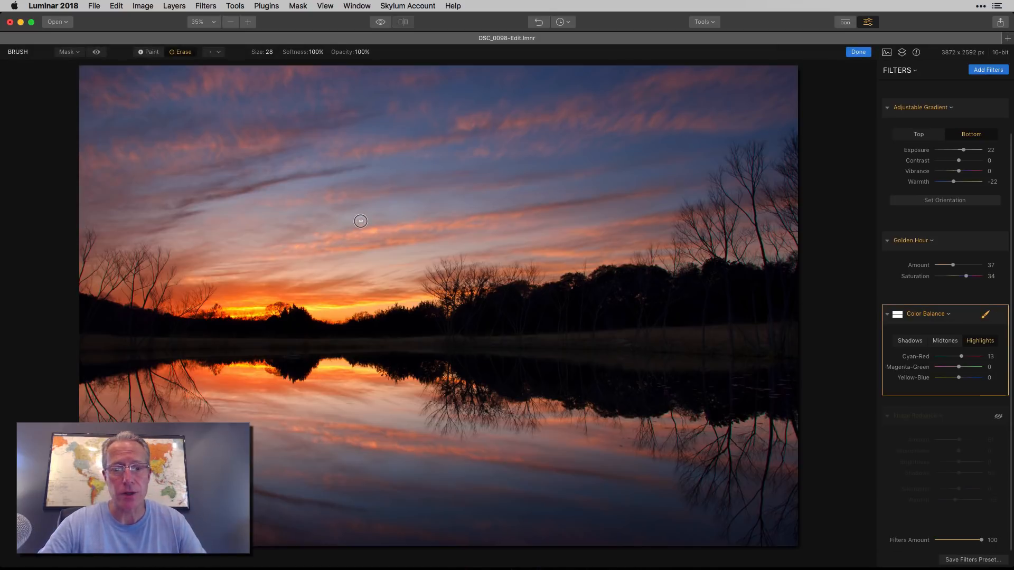
pyautogui.click(97, 52)
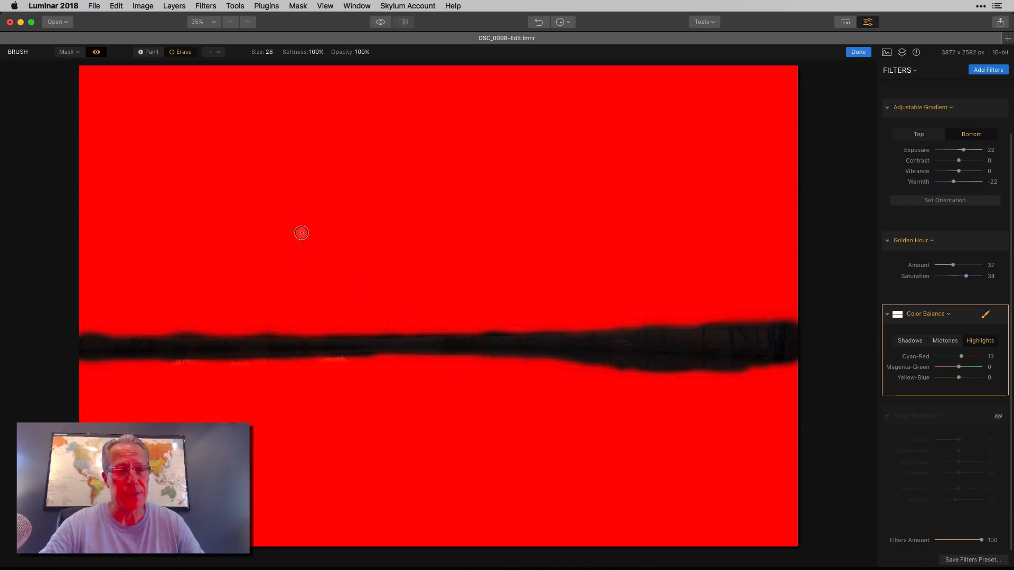
pyautogui.click(96, 51)
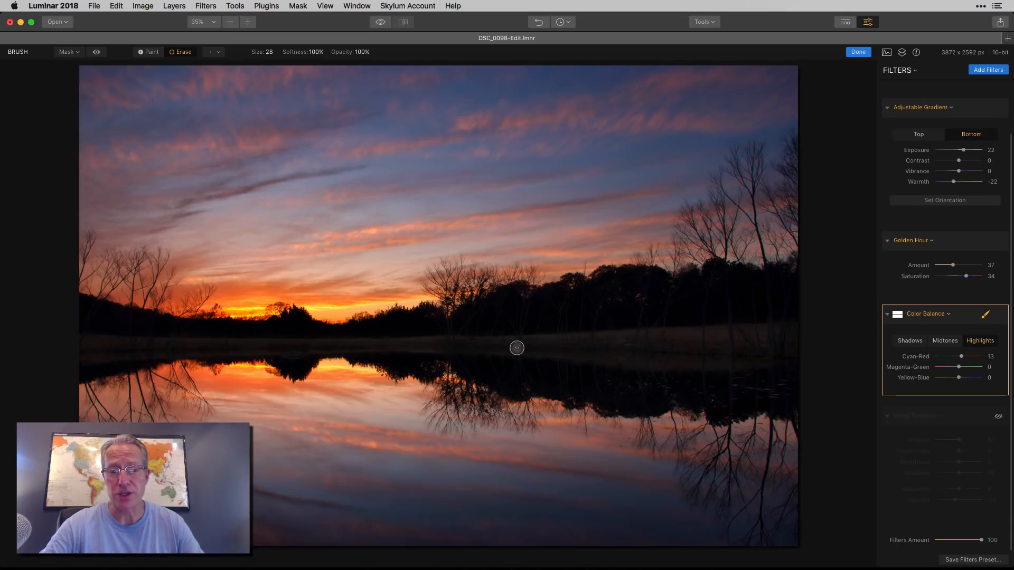
pyautogui.click(862, 52)
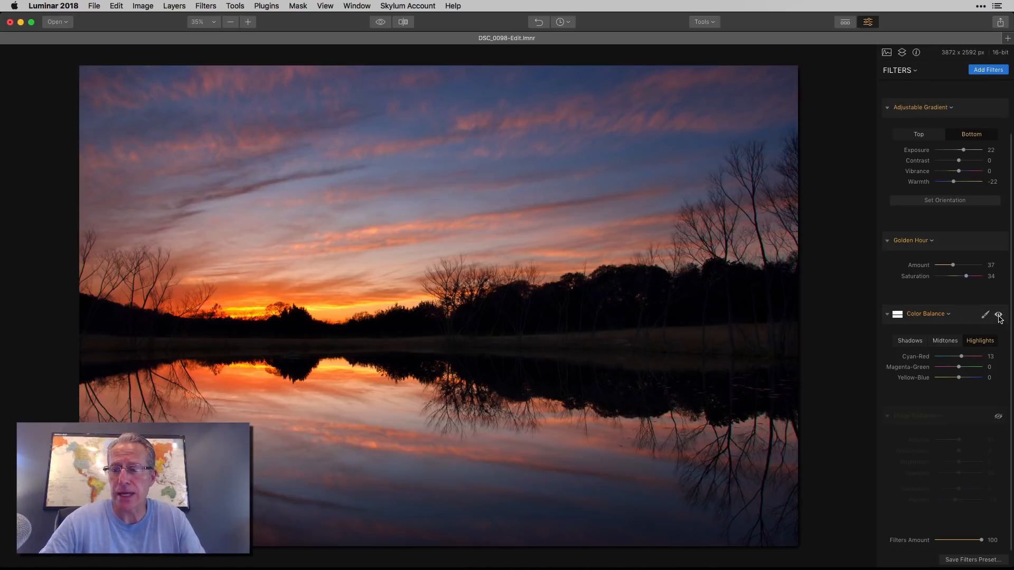
# Compare the photo with the masked Color Balance filter off and on, checking the effect around the shoreline
pyautogui.click(998, 316)
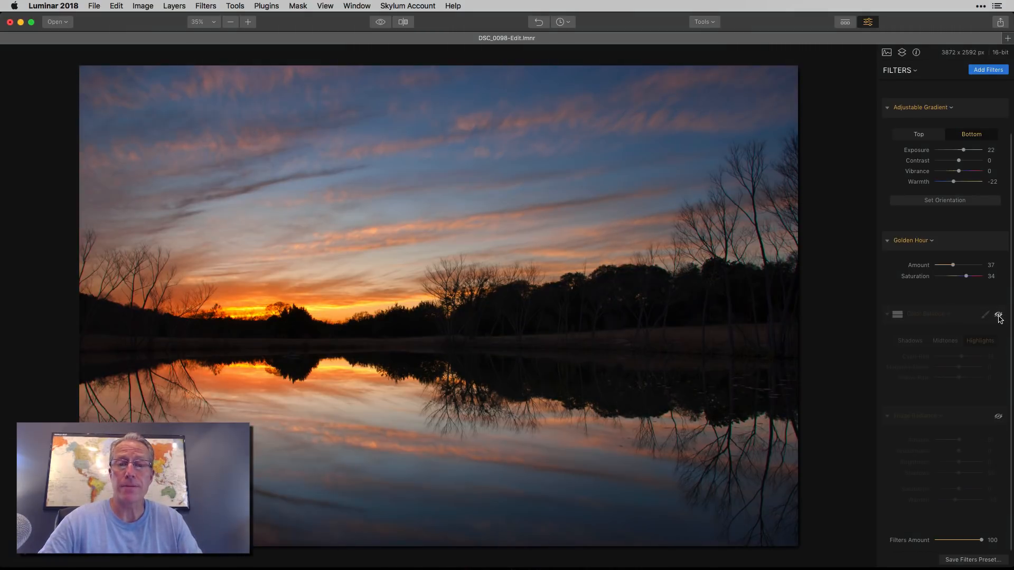
pyautogui.click(999, 316)
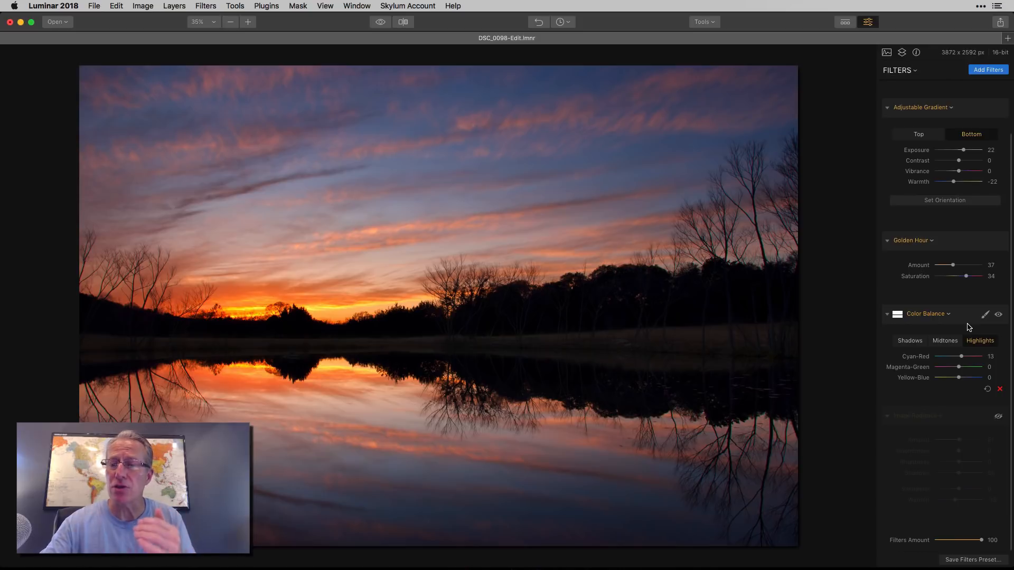
pyautogui.scroll(1, 974, 242)
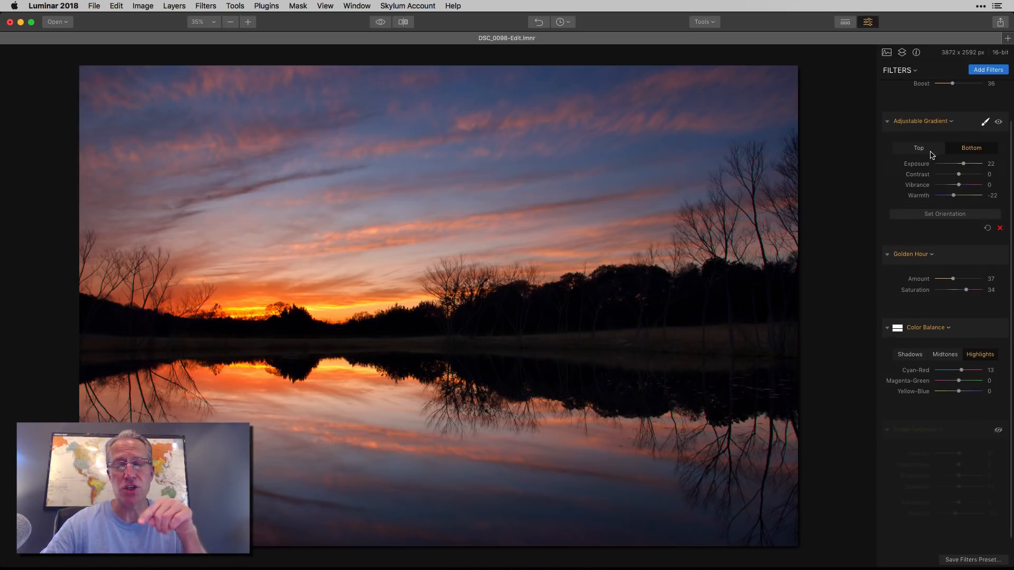
pyautogui.scroll(-1, 944, 267)
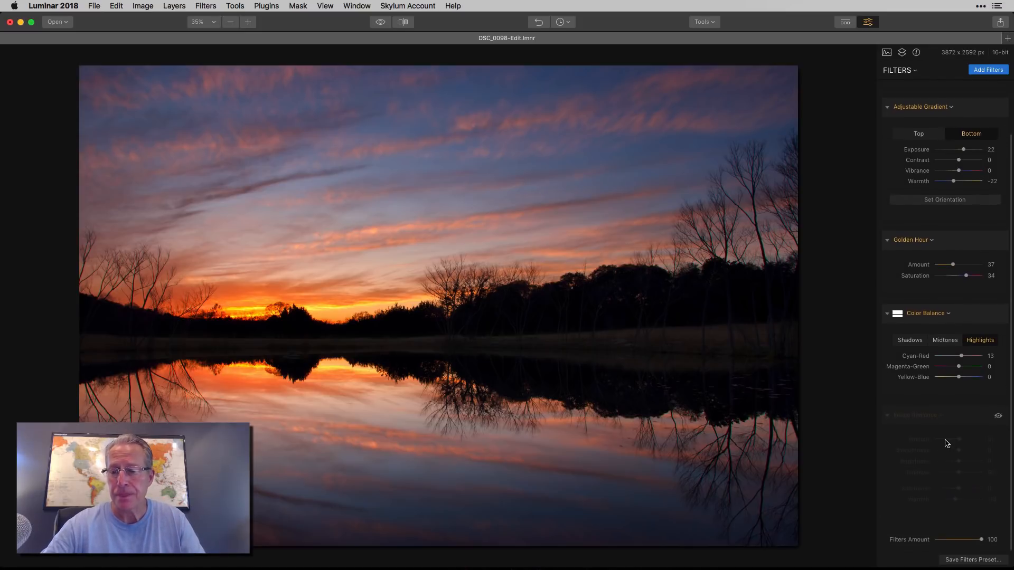
# Enable the Image Radiance filter, dismiss the disk space notification, and compare the photo with and without the filter
pyautogui.click(998, 417)
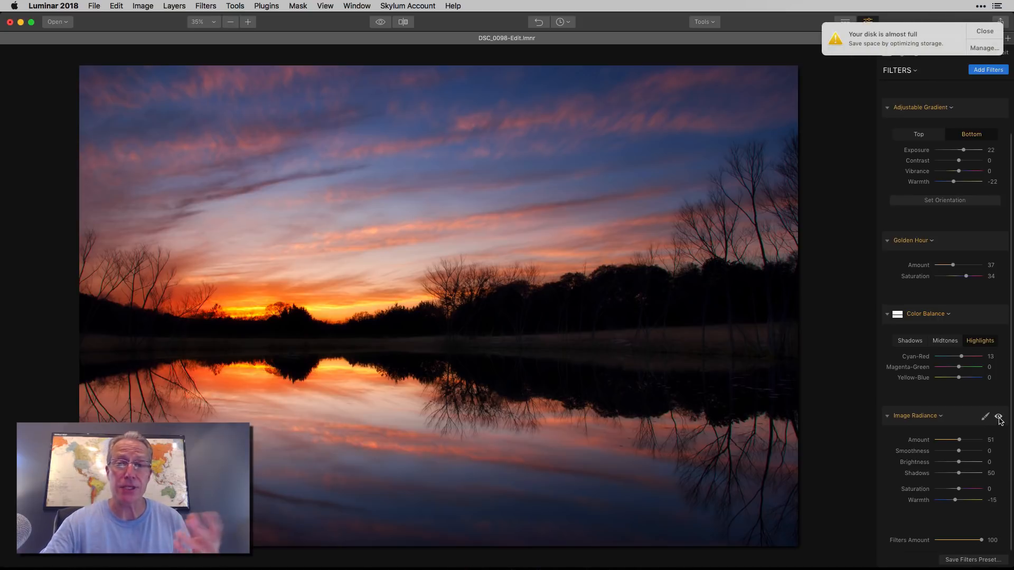
pyautogui.click(984, 33)
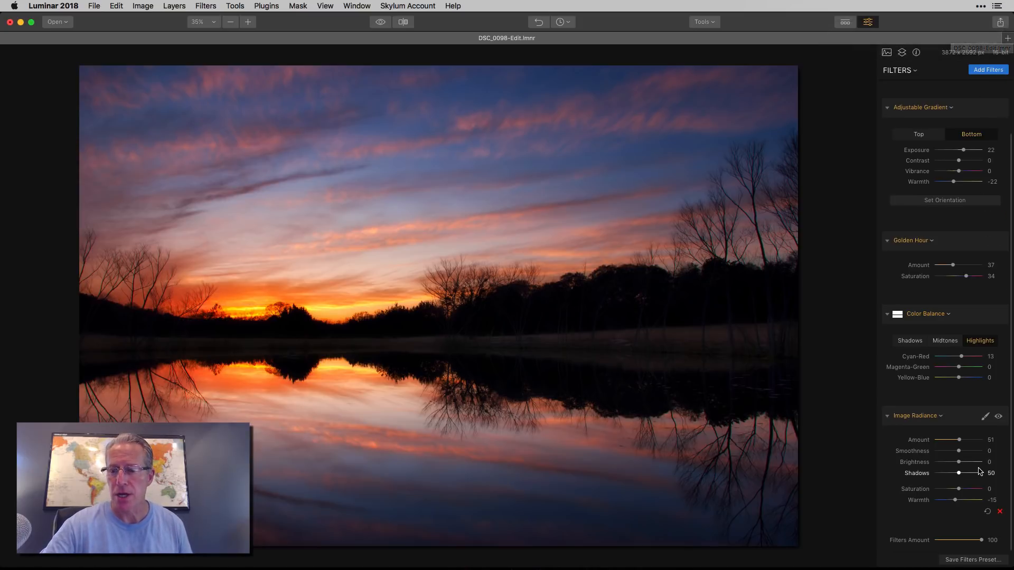
pyautogui.click(998, 417)
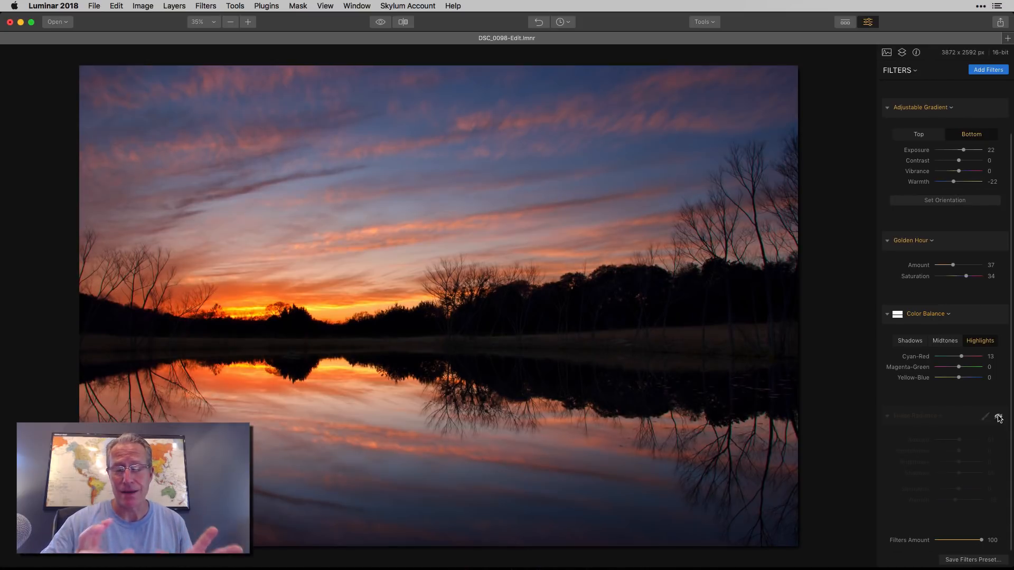
pyautogui.click(999, 418)
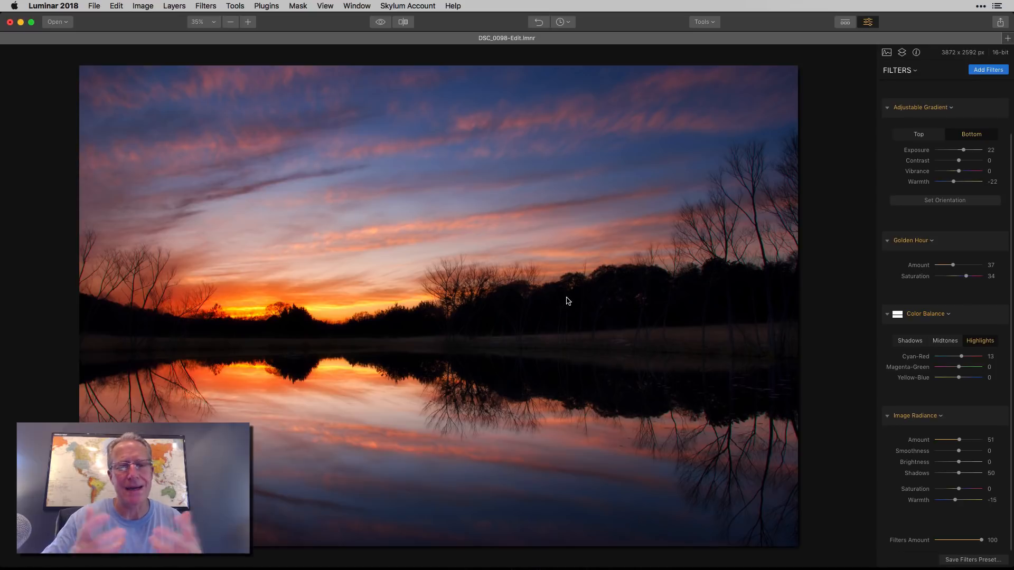
# Compare the finished edit with the original in full and split before/after views, and dismiss the disk space notifications
pyautogui.click(379, 24)
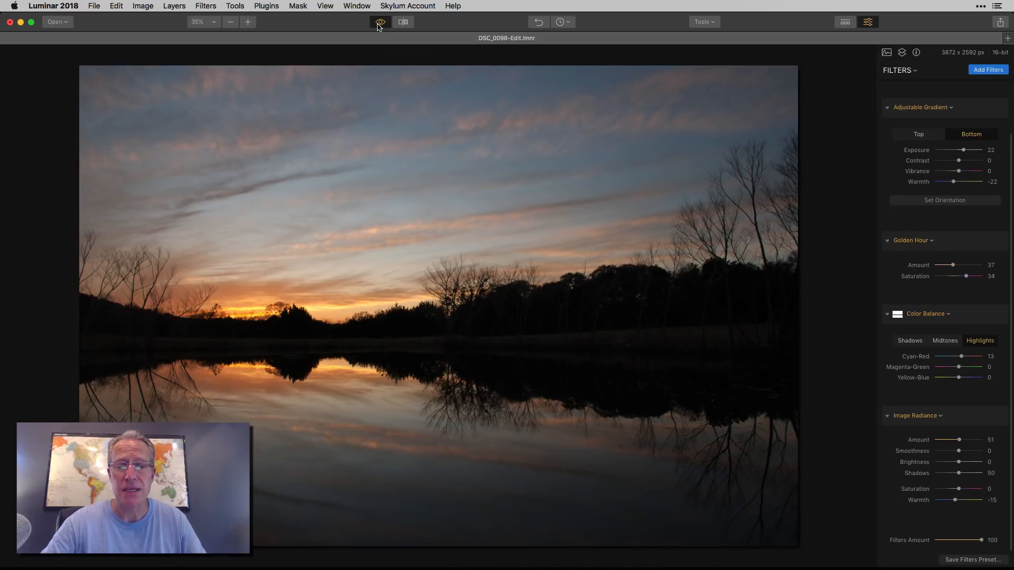
pyautogui.click(378, 24)
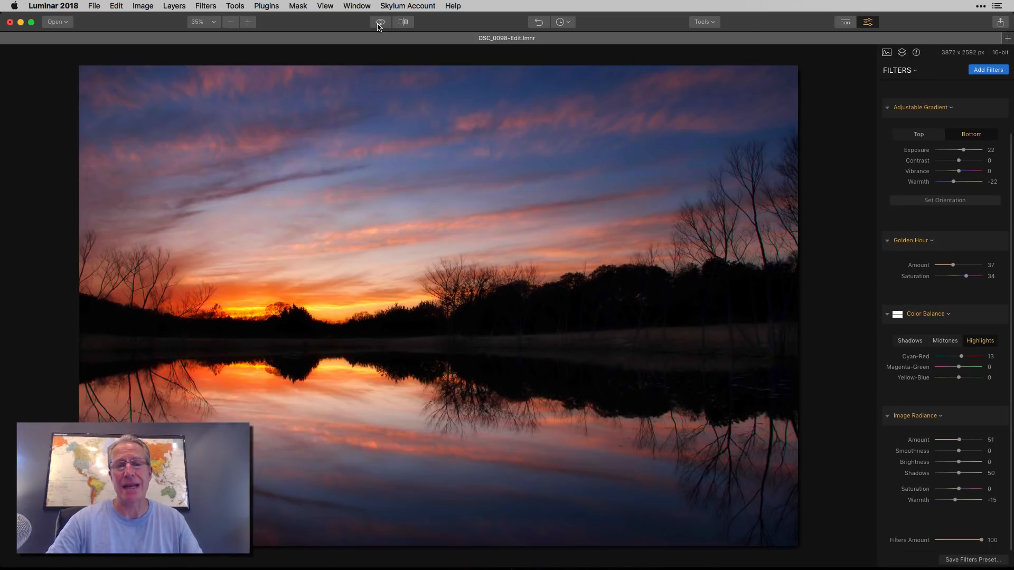
pyautogui.click(403, 22)
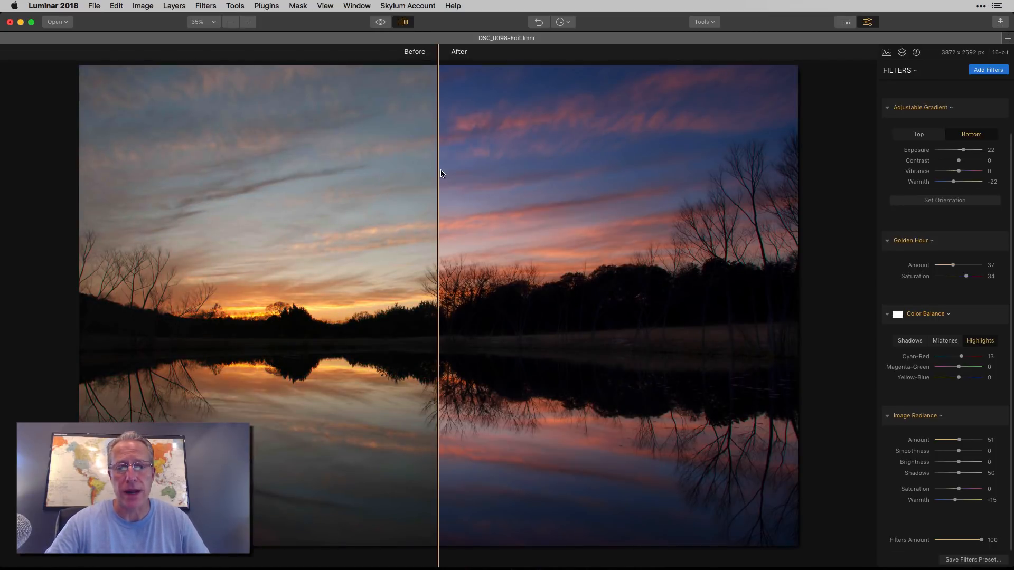
pyautogui.moveTo(438, 171)
pyautogui.mouseDown()
pyautogui.moveTo(317, 169)
pyautogui.moveTo(563, 167)
pyautogui.moveTo(442, 166)
pyautogui.mouseUp()
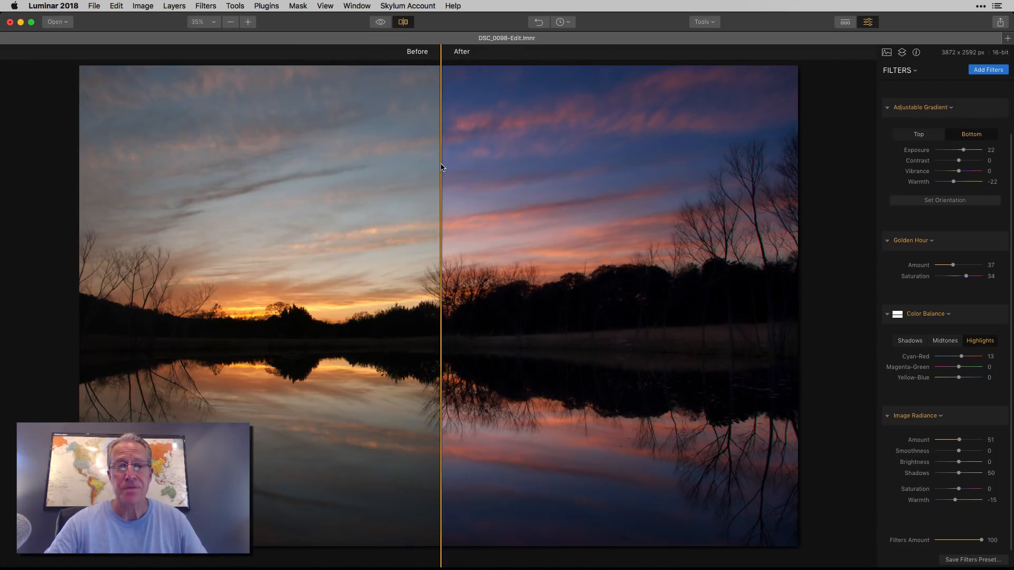
pyautogui.click(403, 21)
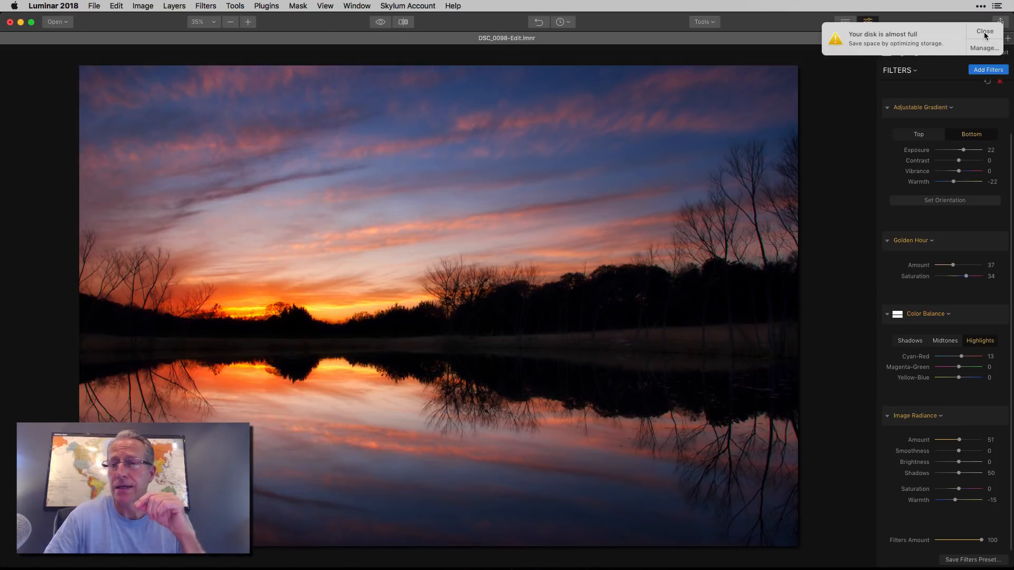
pyautogui.click(985, 31)
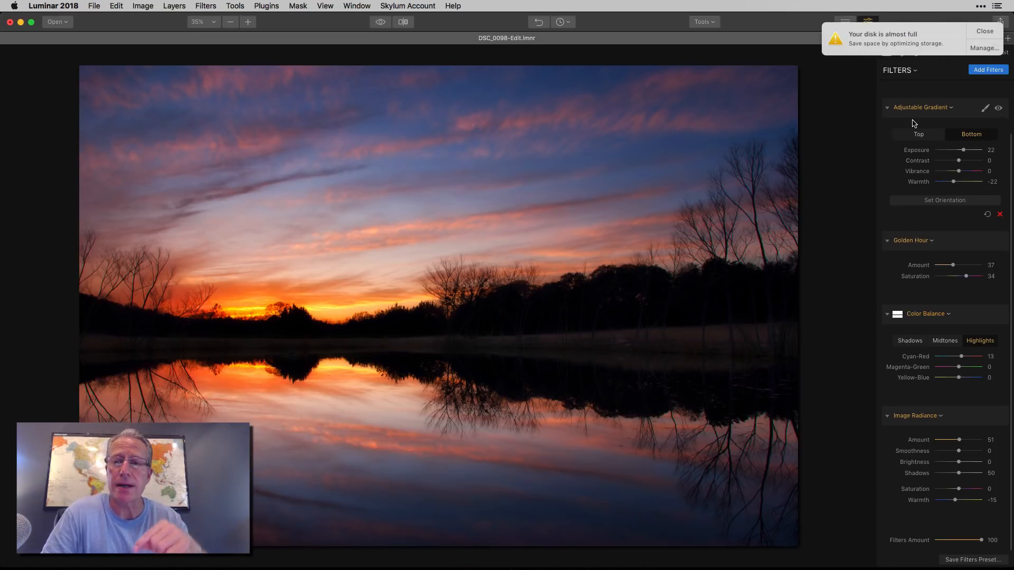
pyautogui.click(986, 33)
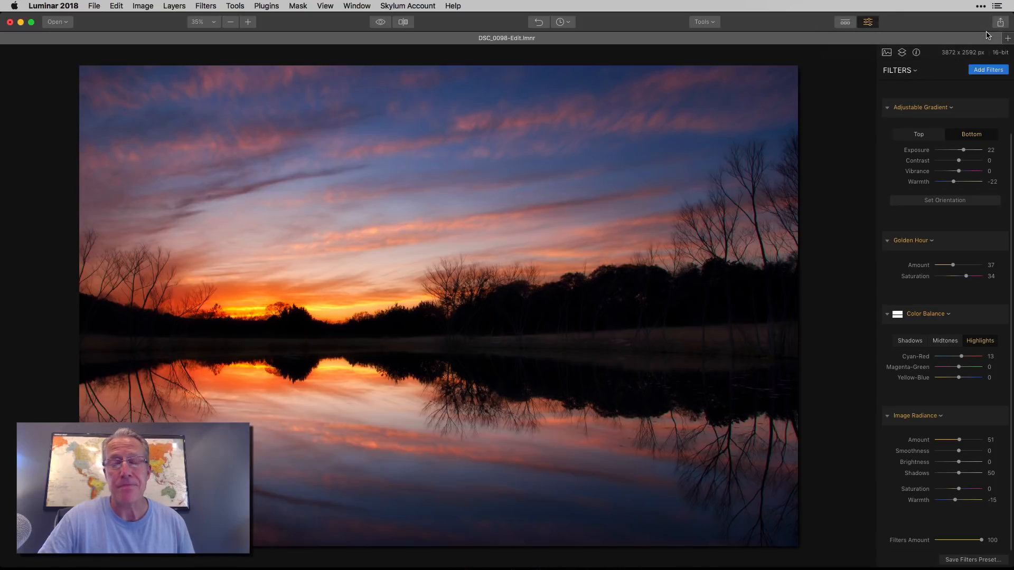